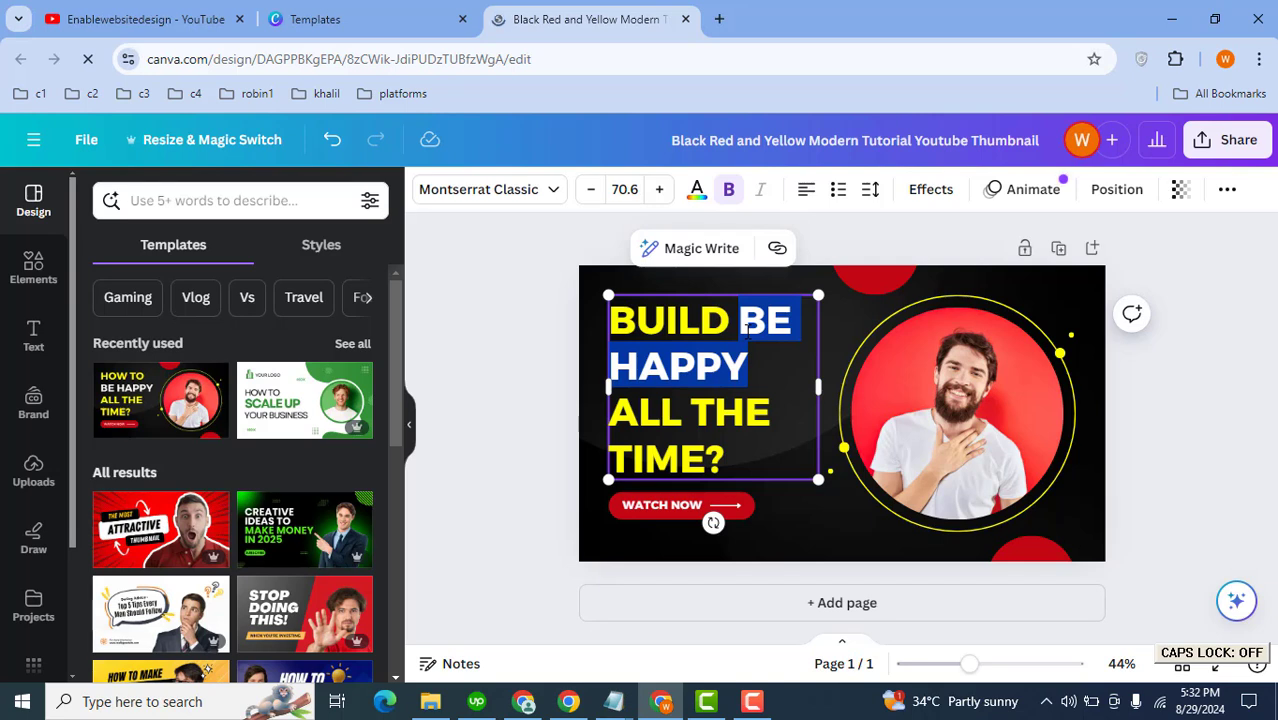
Step: Replace "BE HAPPY" with "BUSINESS" and "ALL THE" with "WEBSITE" in the thumbnail headline
type("BUSINESS")
key("Down")
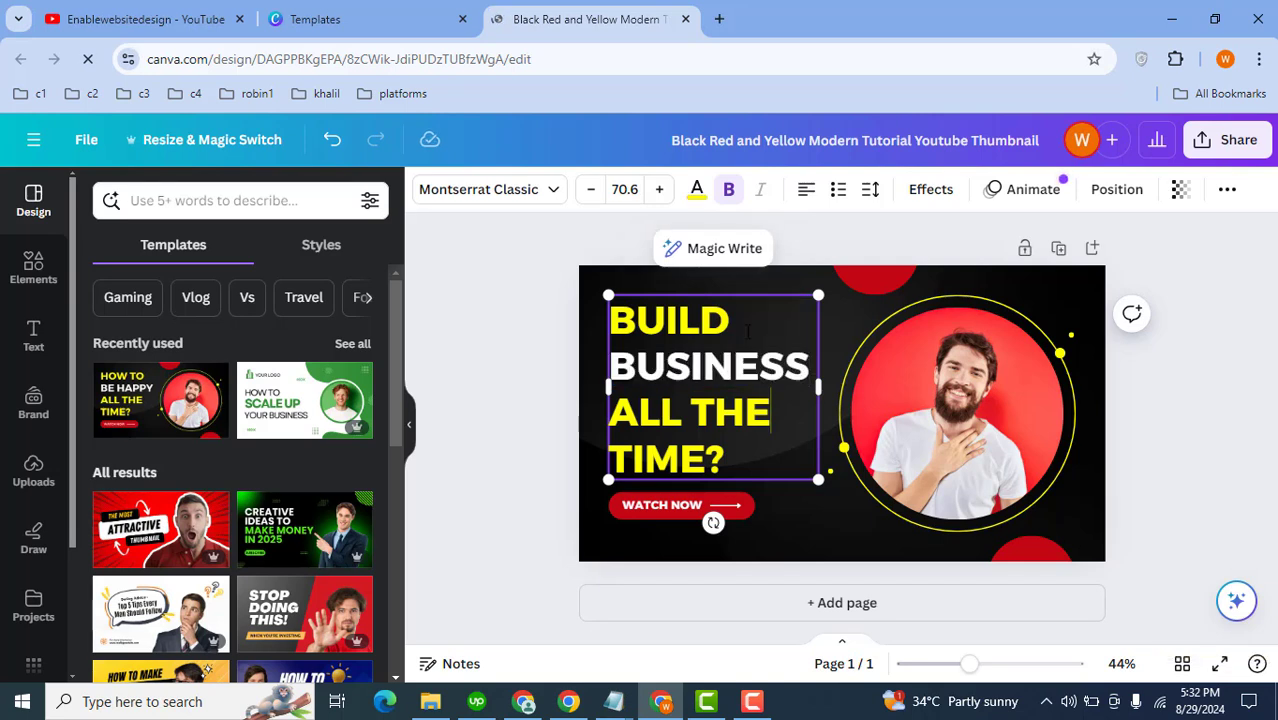
key("shift+Left")
key("shift+Left")
key("shift+Left")
key("shift+Left")
key("shift+Left")
key("shift+Left")
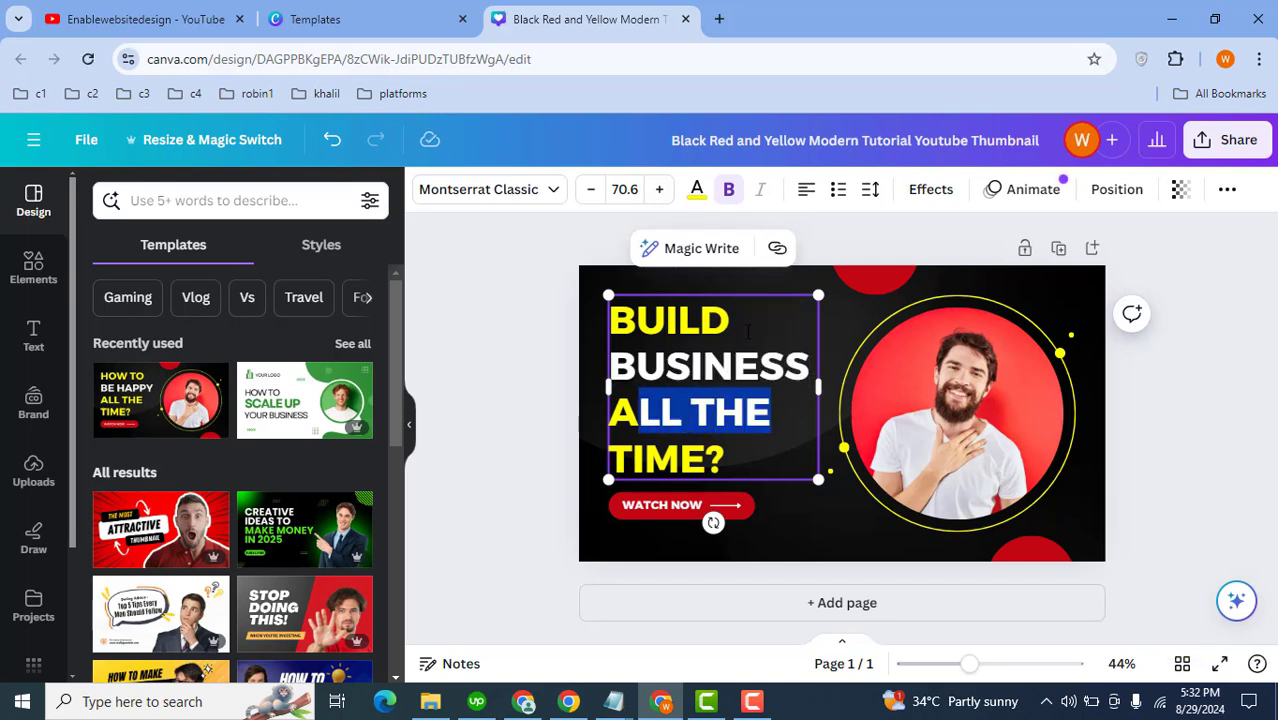
key("shift+Left")
type("WEBSITE")
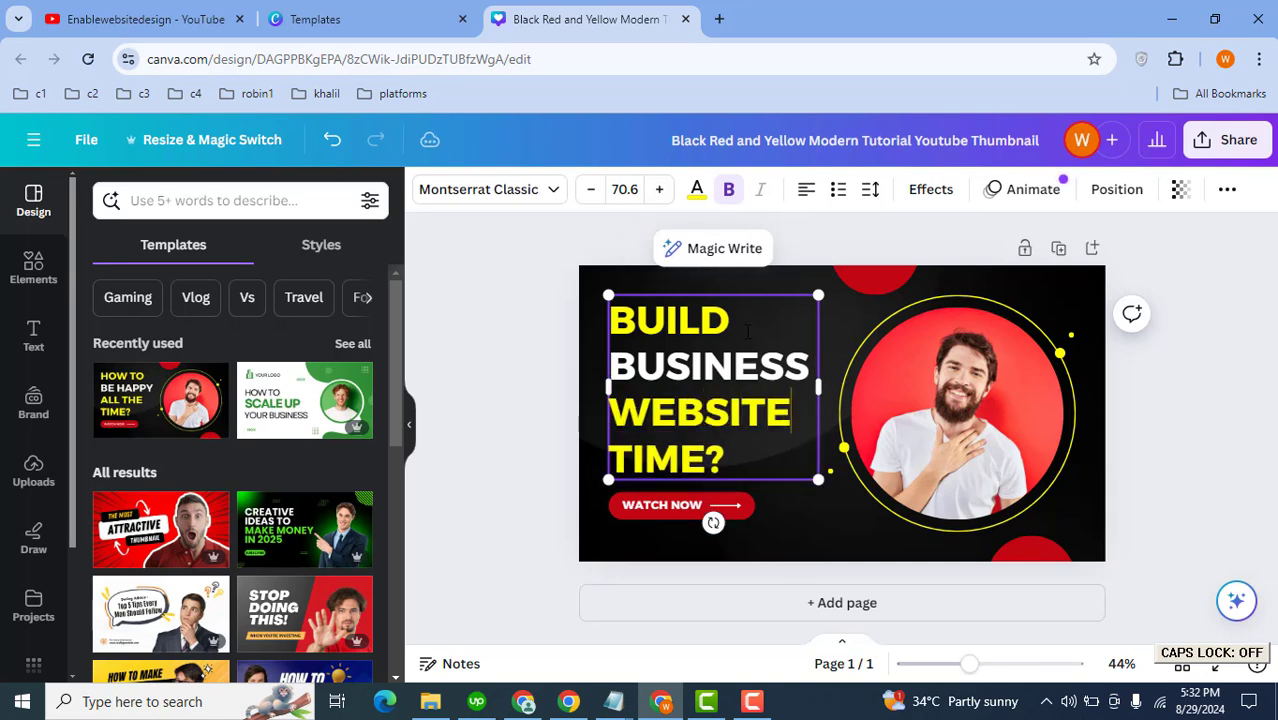
Step: Delete the last headline line, "TIME?"
key("shift+Right")
key("shift+Right")
key("shift+Right")
key("shift+Right")
key("shift+Right")
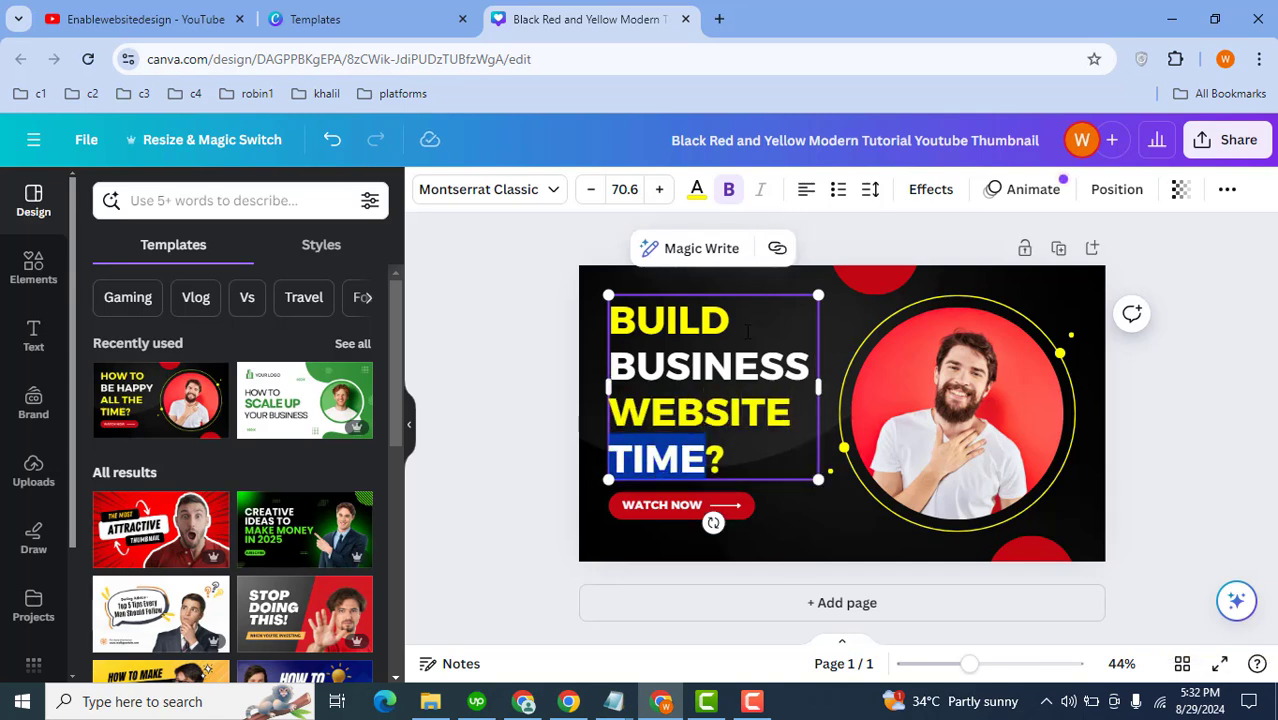
key("BackSpace")
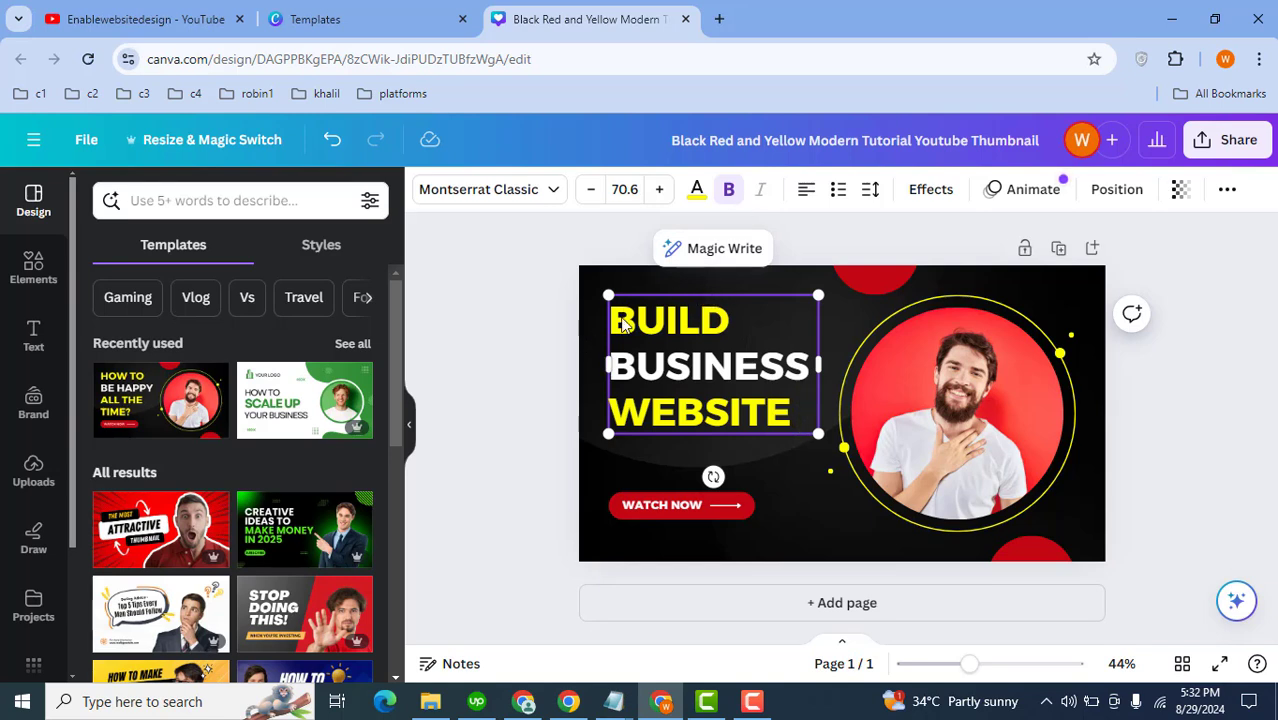
Step: Move the headline block slightly down, closer to the red WATCH NOW button
left_click(586, 340)
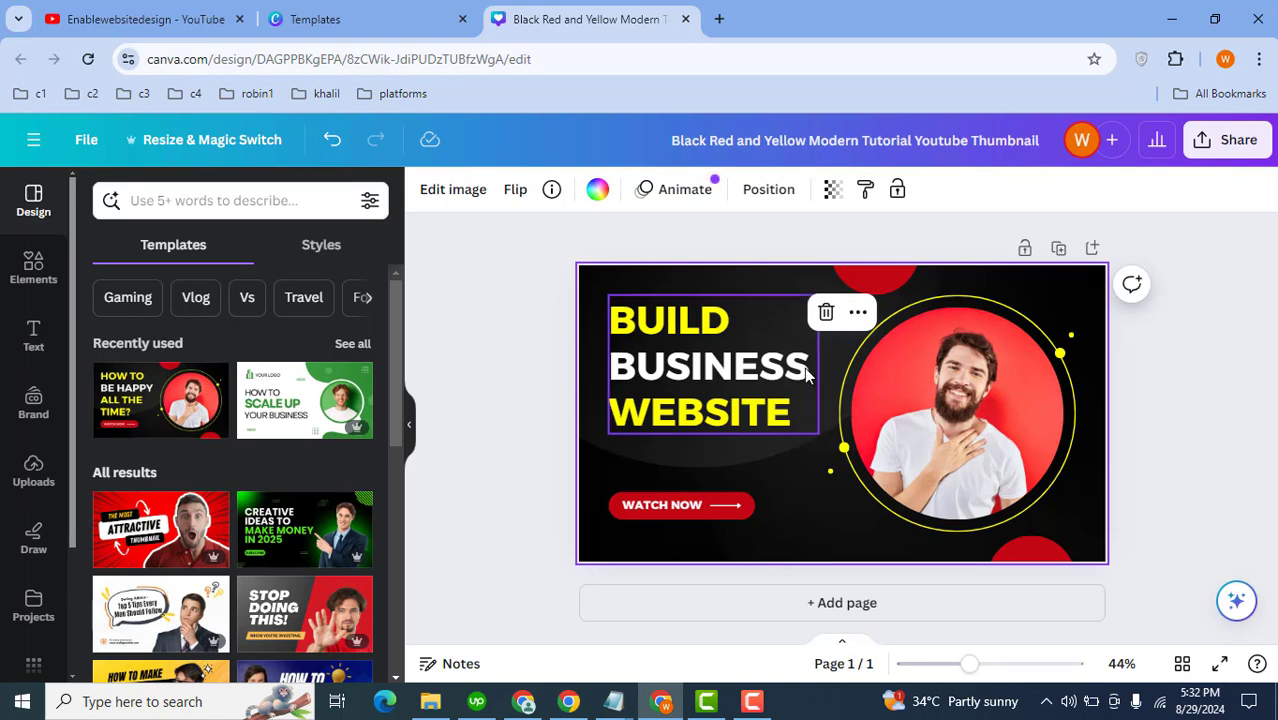
left_click(767, 366)
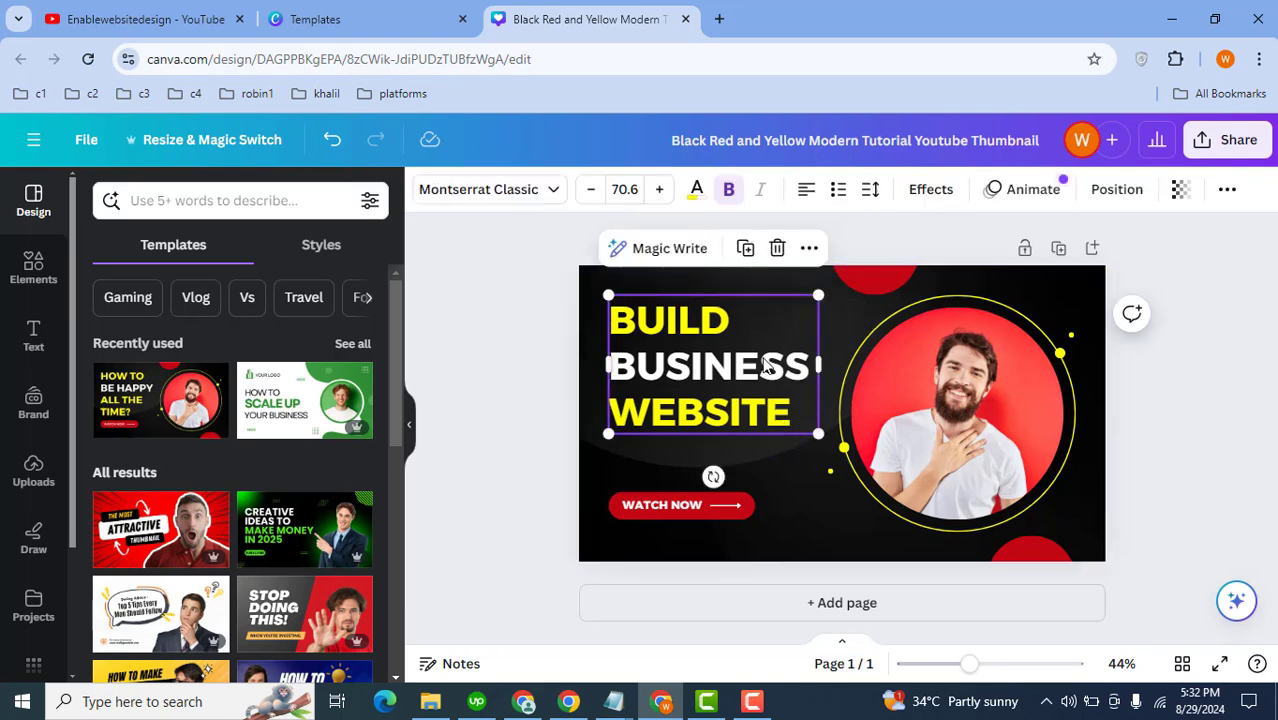
mouse_move(761, 366)
left_mouse_down()
mouse_move(747, 368)
mouse_move(762, 362)
mouse_move(758, 381)
left_mouse_up()
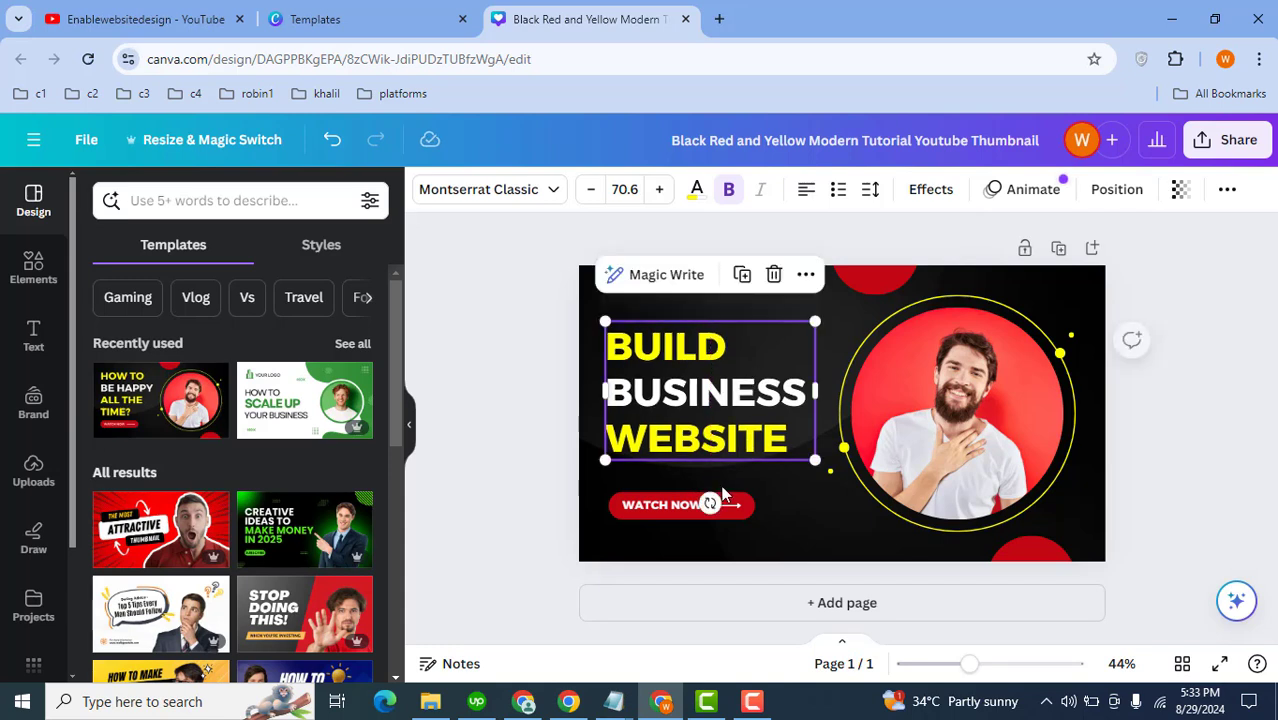
Step: Delete the WATCH NOW text, its white arrow and the red button shape below the headline
left_click(673, 511)
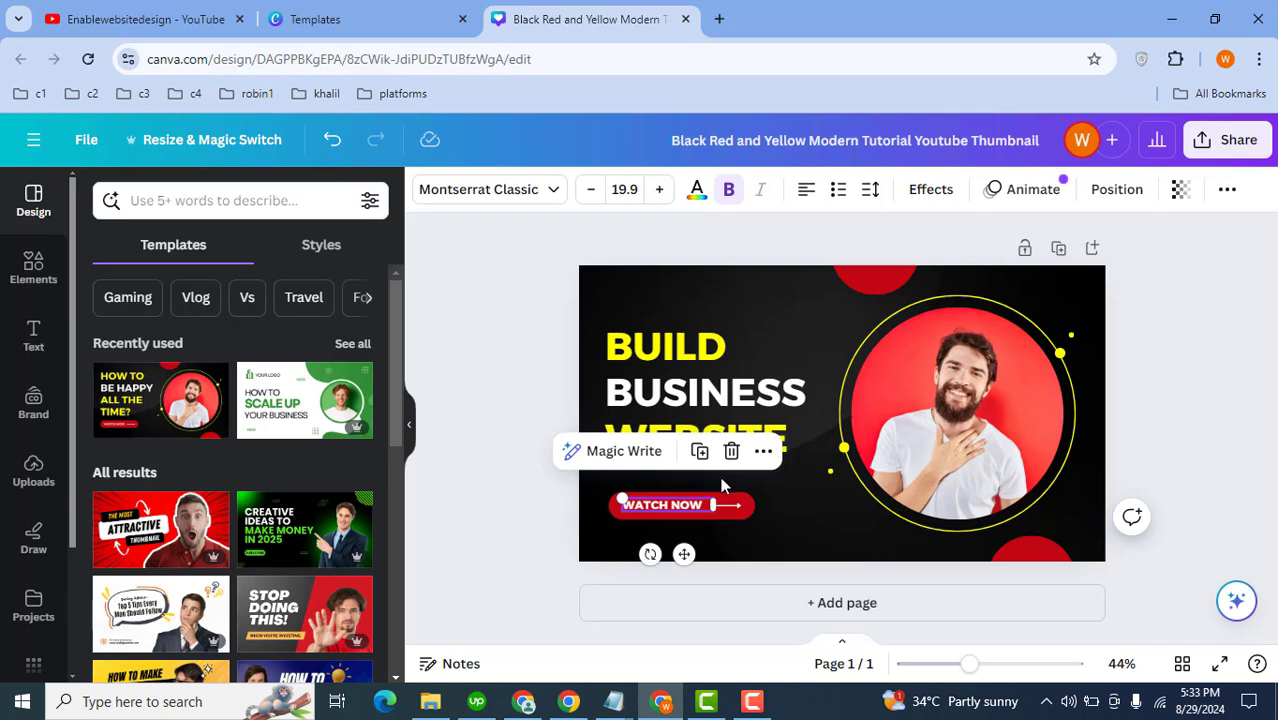
left_click(733, 451)
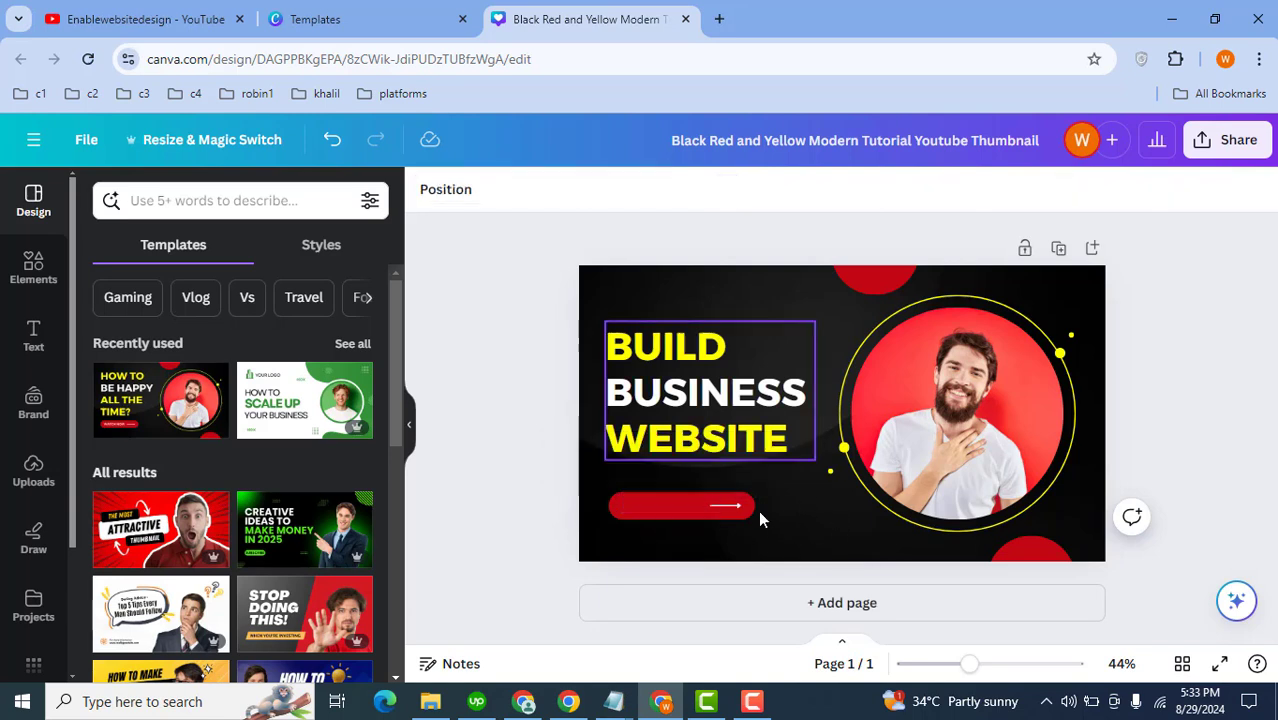
left_click(710, 508)
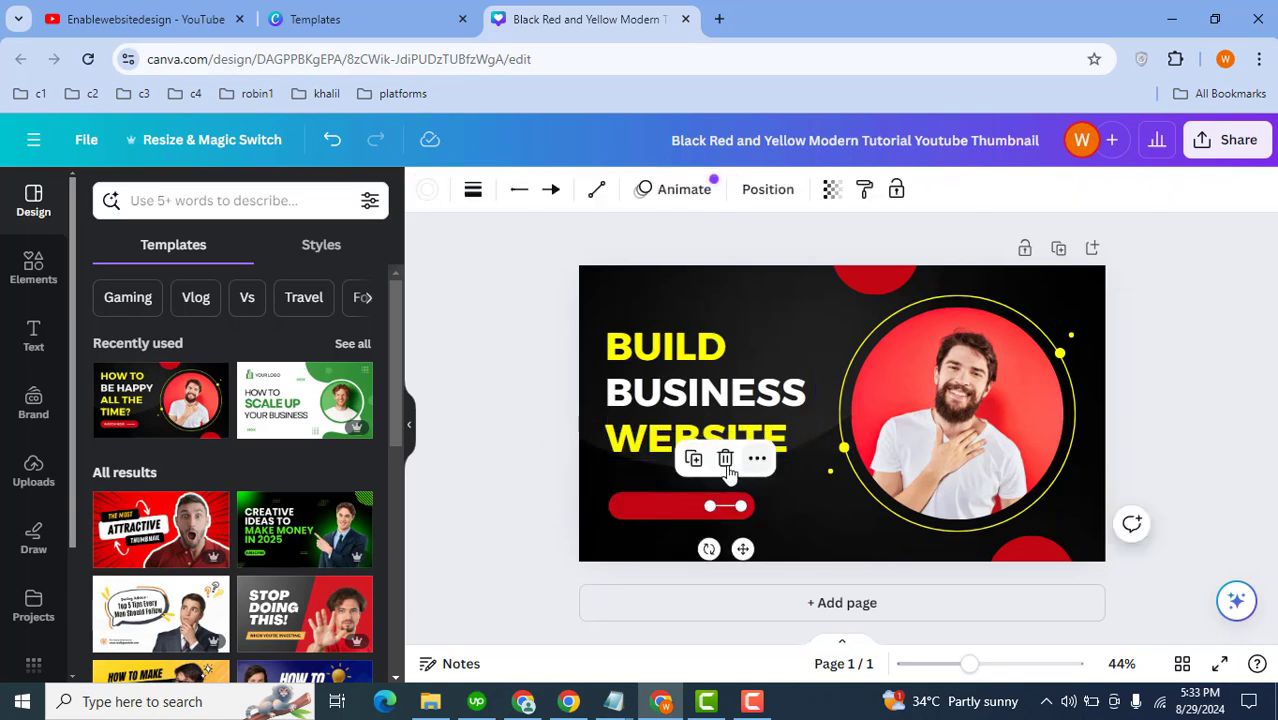
left_click(726, 471)
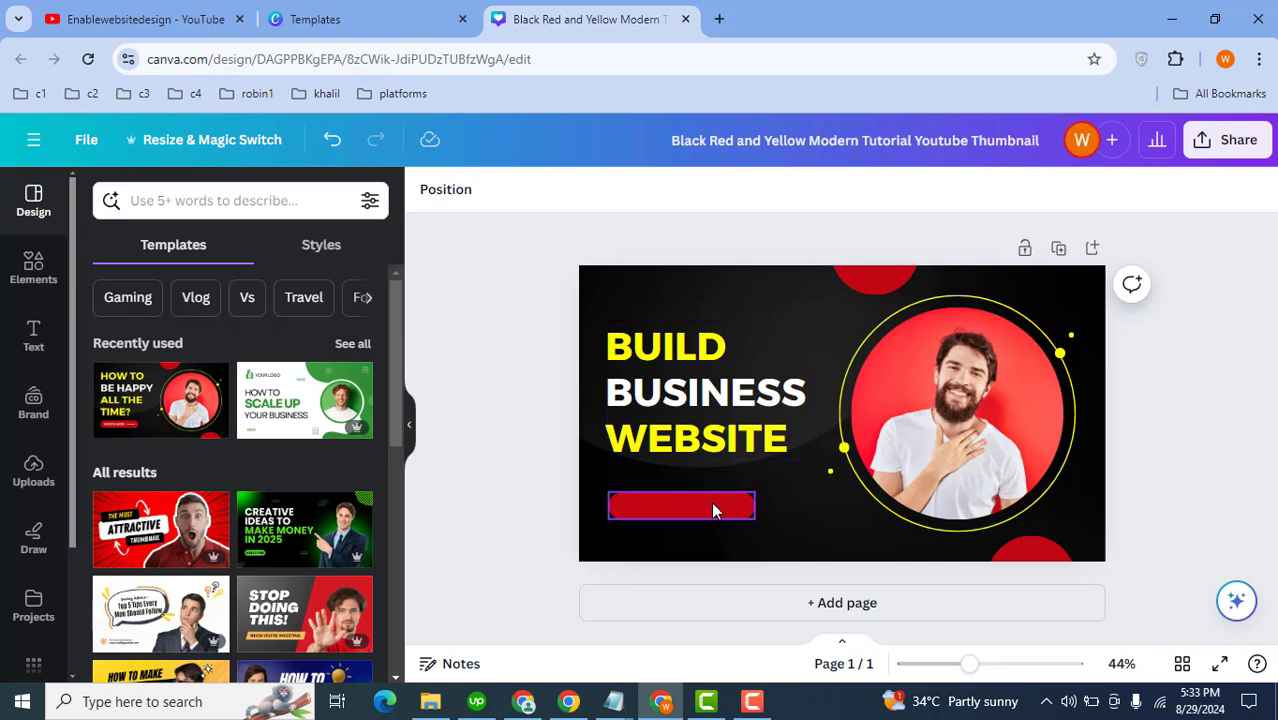
left_click(681, 510)
left_click(681, 447)
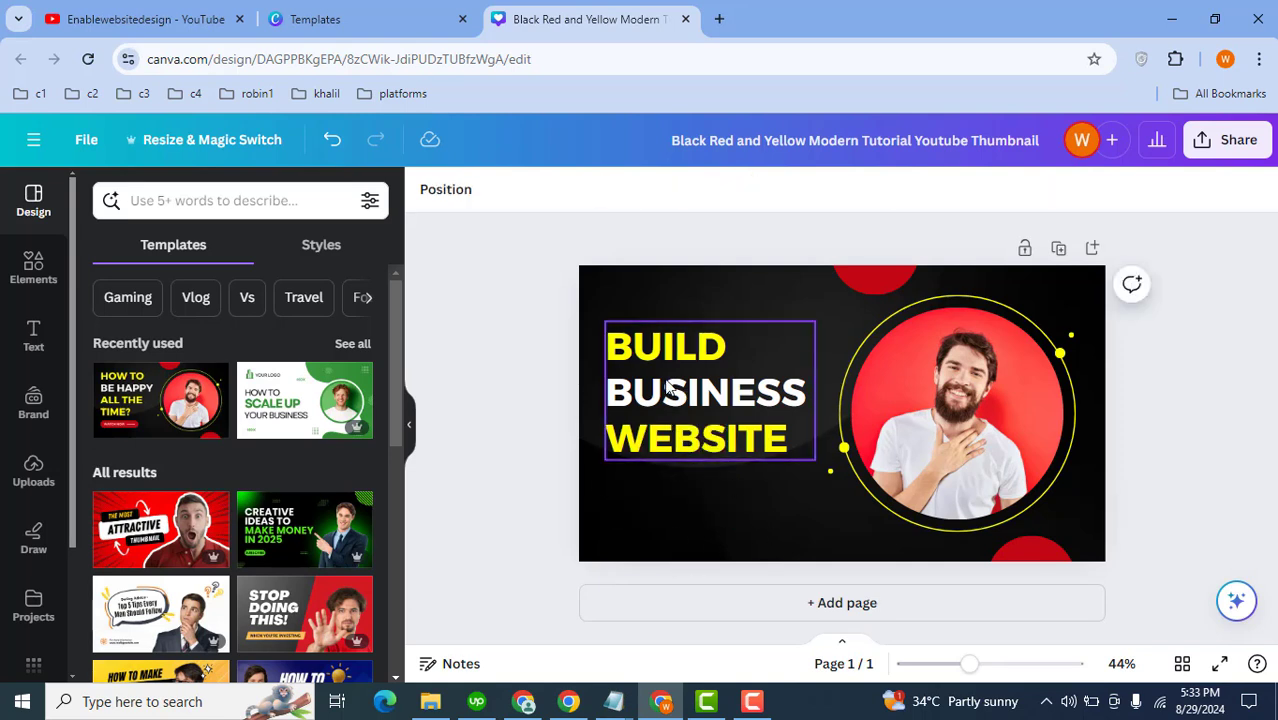
Step: Shift the headline further down so it sits vertically centred on the thumbnail
left_click_drag(658, 405, 664, 397)
left_click(562, 407)
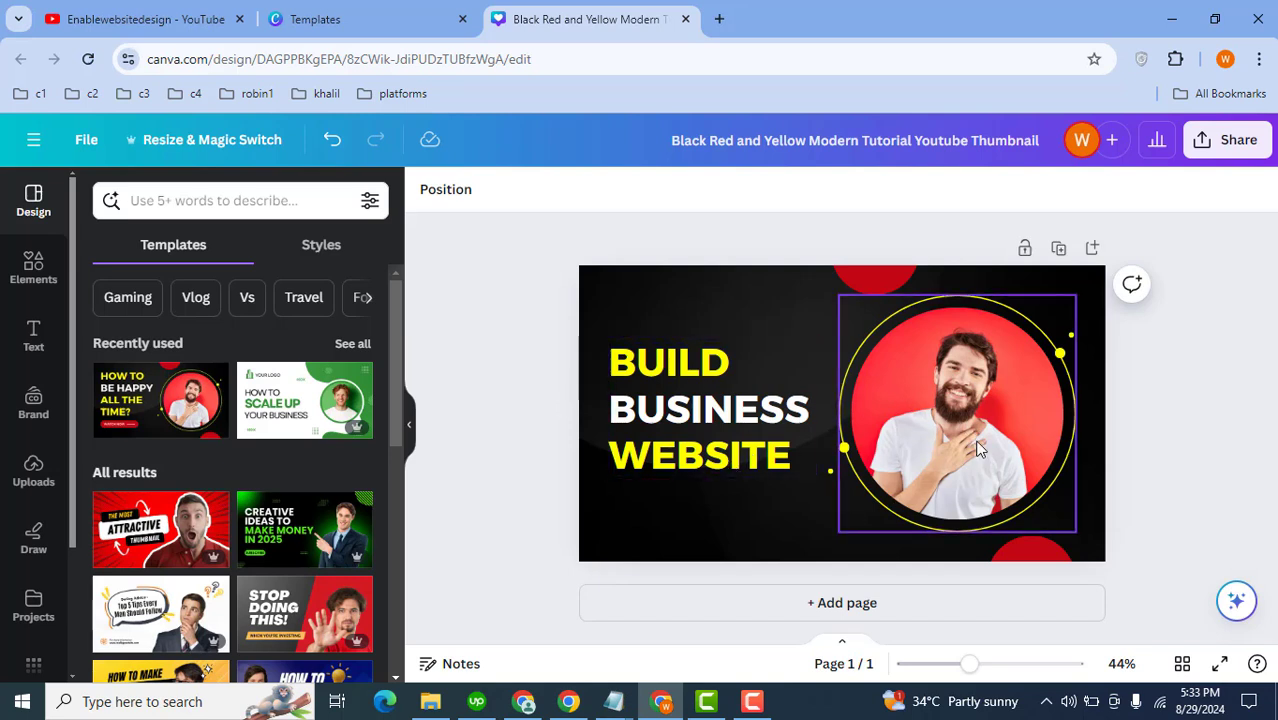
Step: Start uploading an image file and browse to Local Disk (D:)
left_click(959, 418)
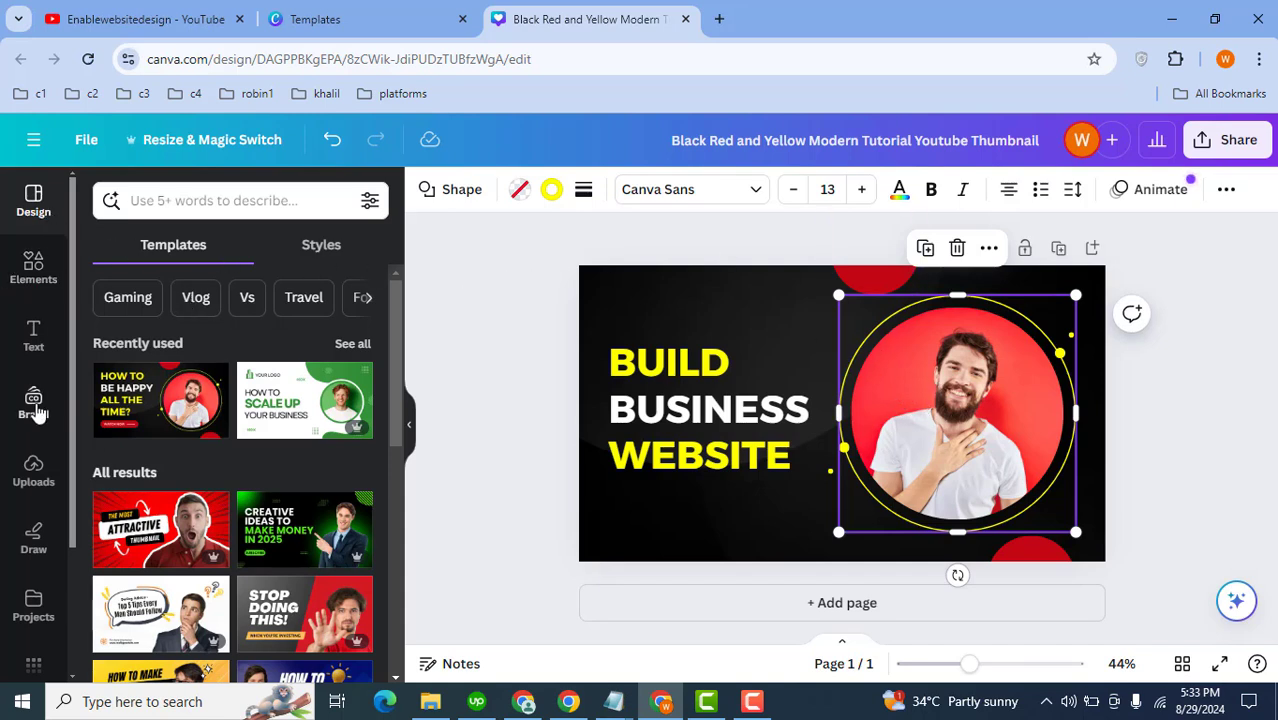
left_click(33, 470)
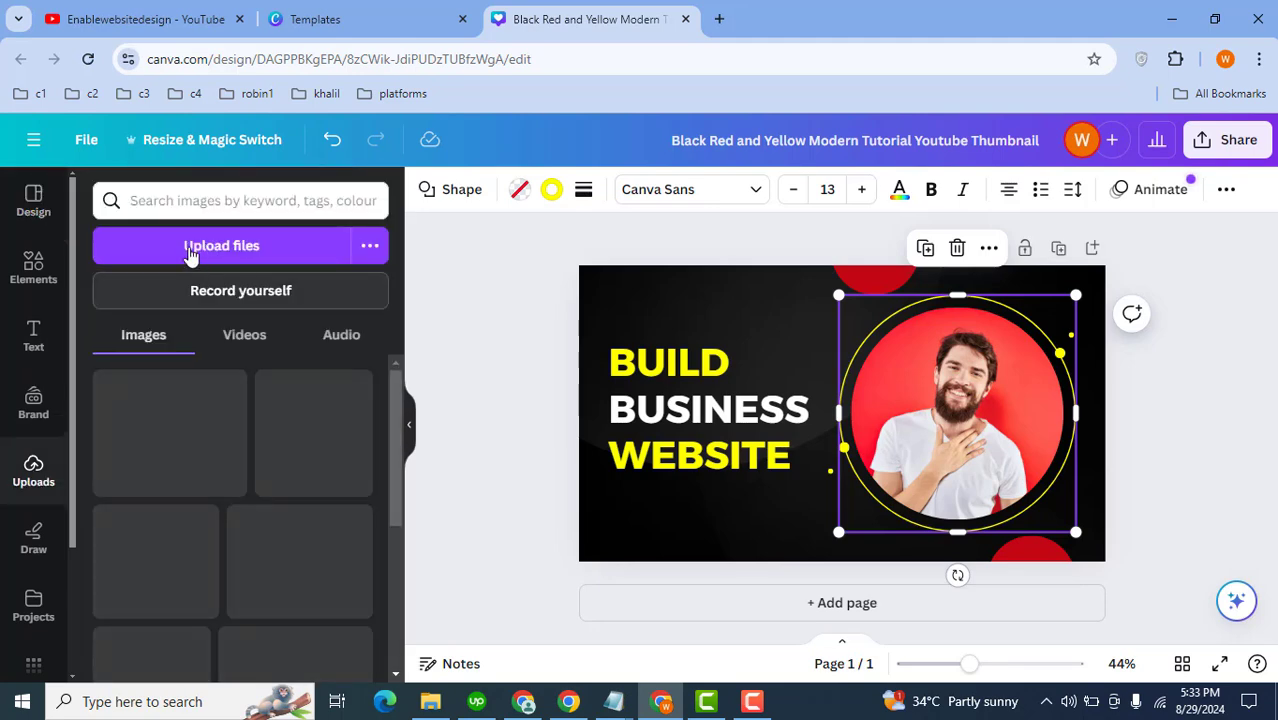
left_click(250, 252)
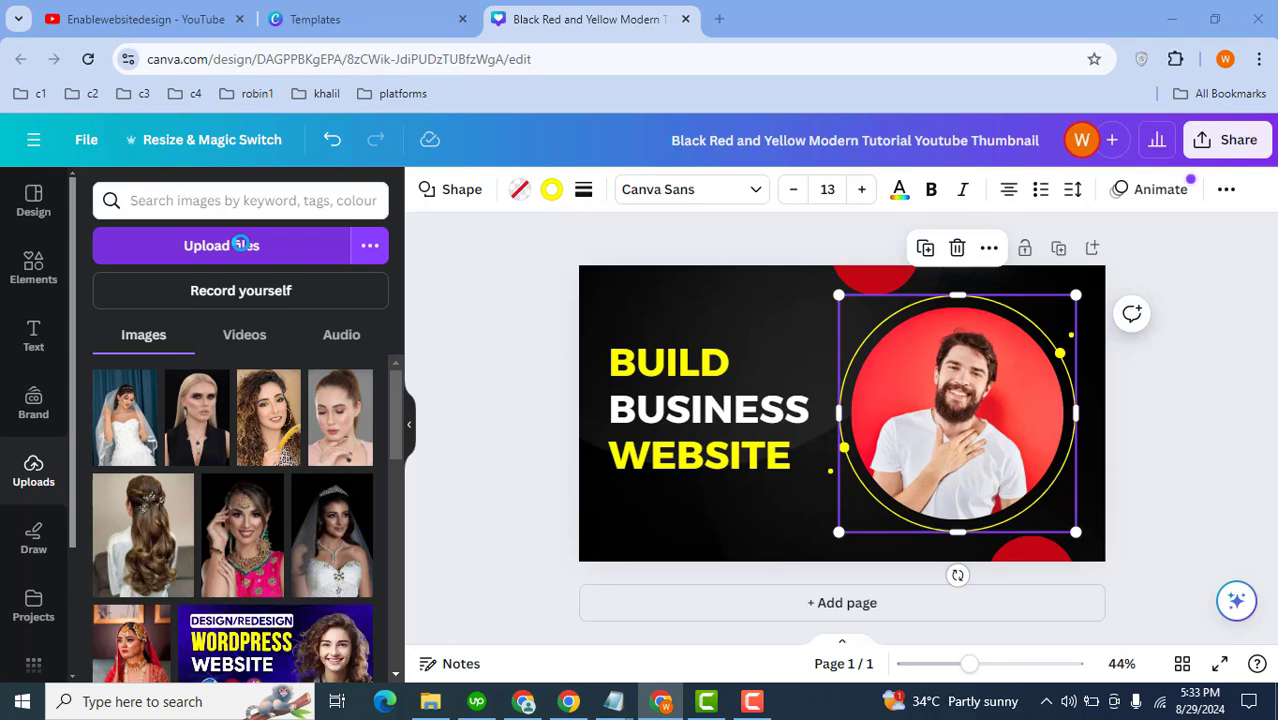
left_click(70, 330)
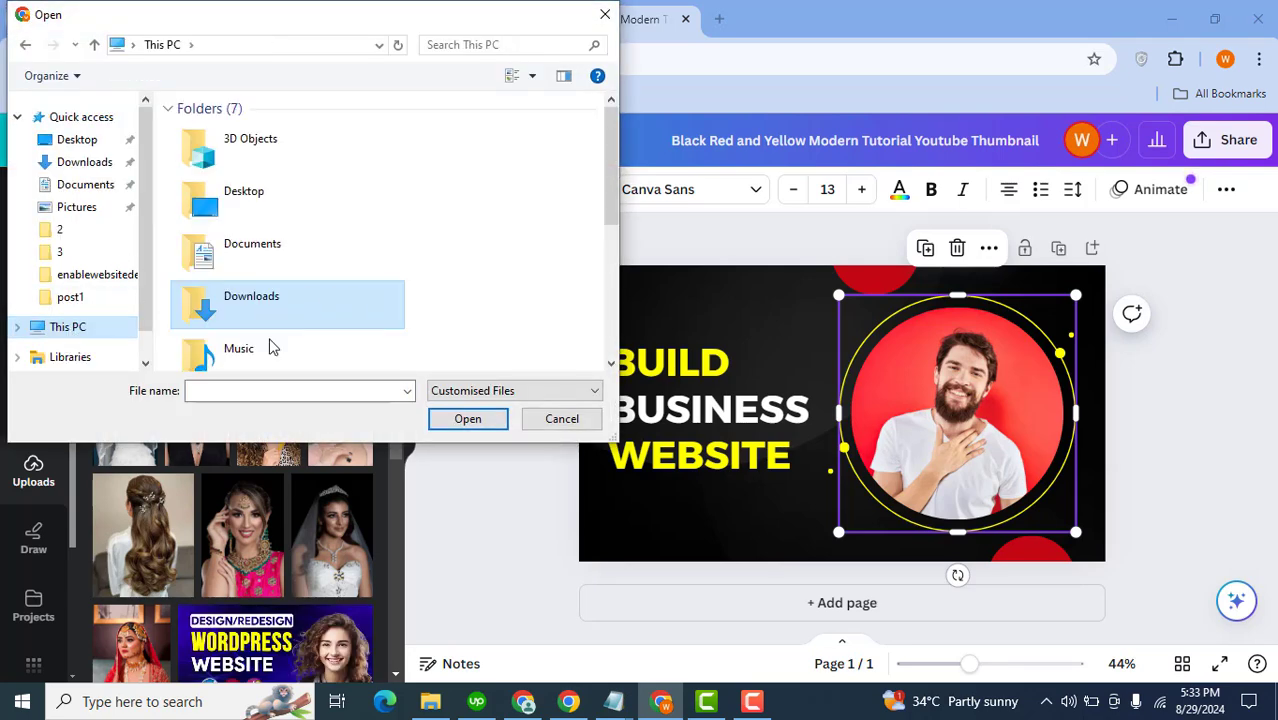
left_click(608, 324)
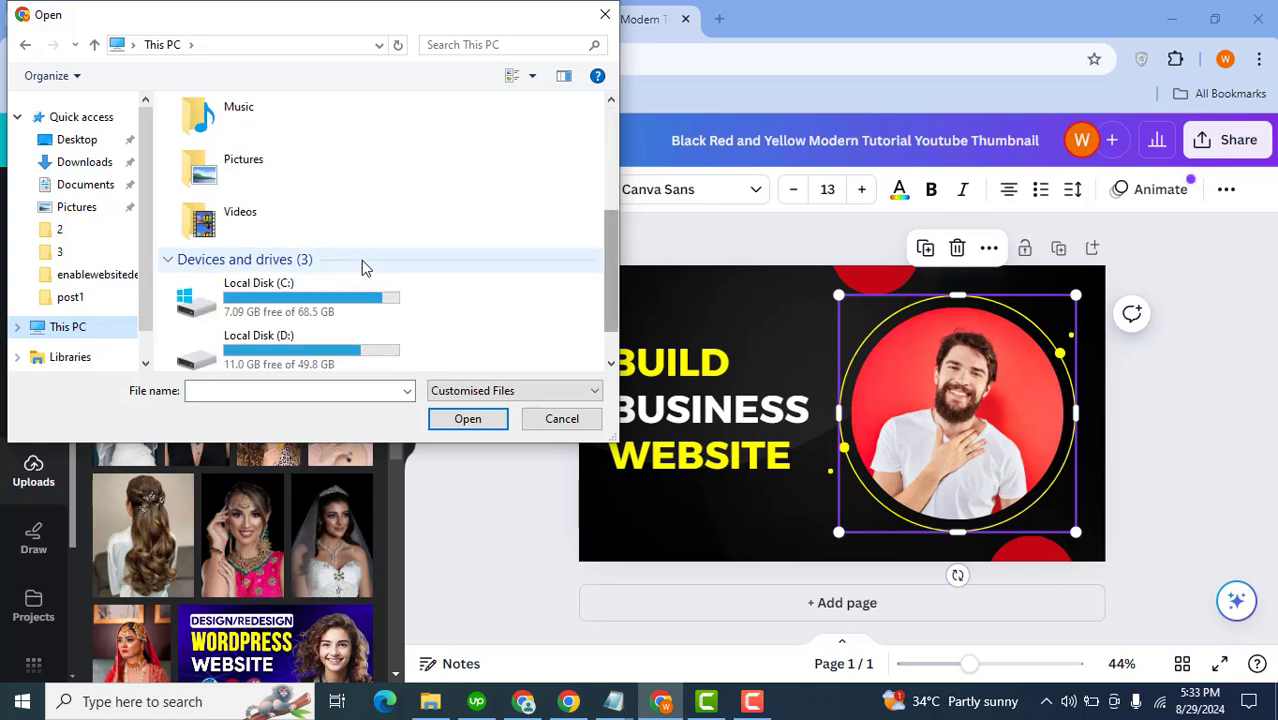
left_click(298, 338)
double_click(298, 342)
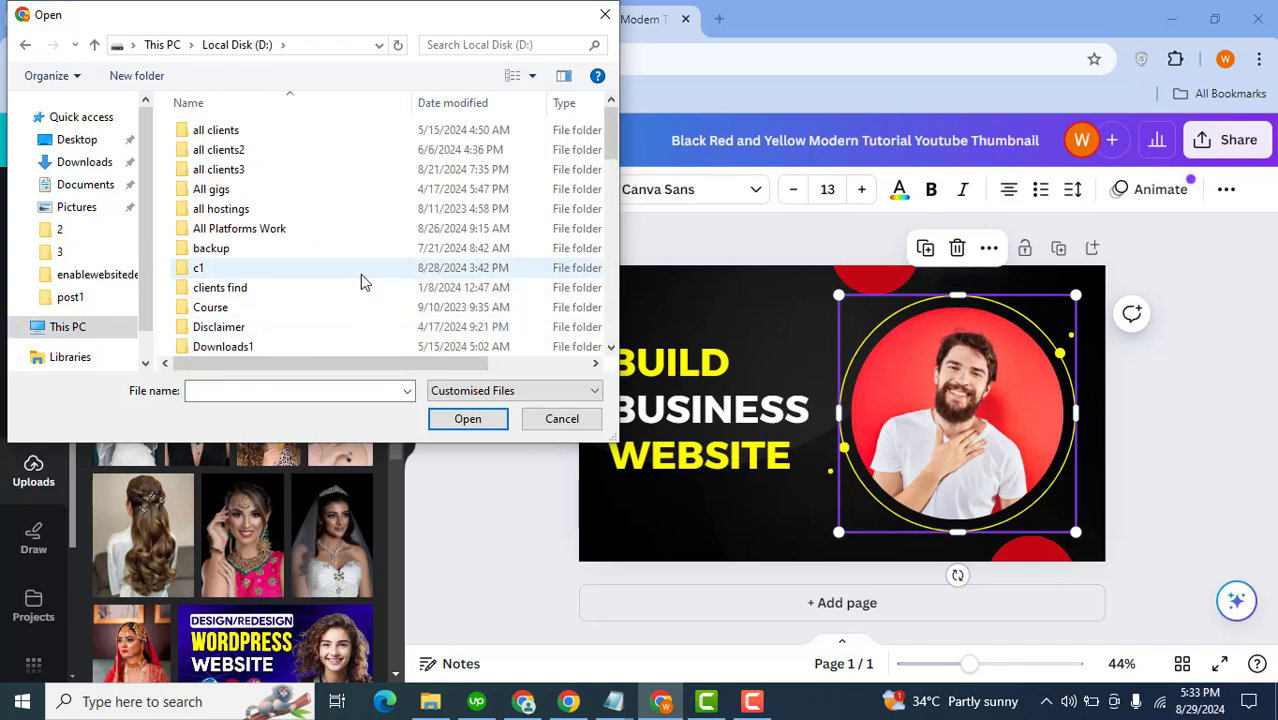
scroll(360, 274, "down", 10)
key("Return")
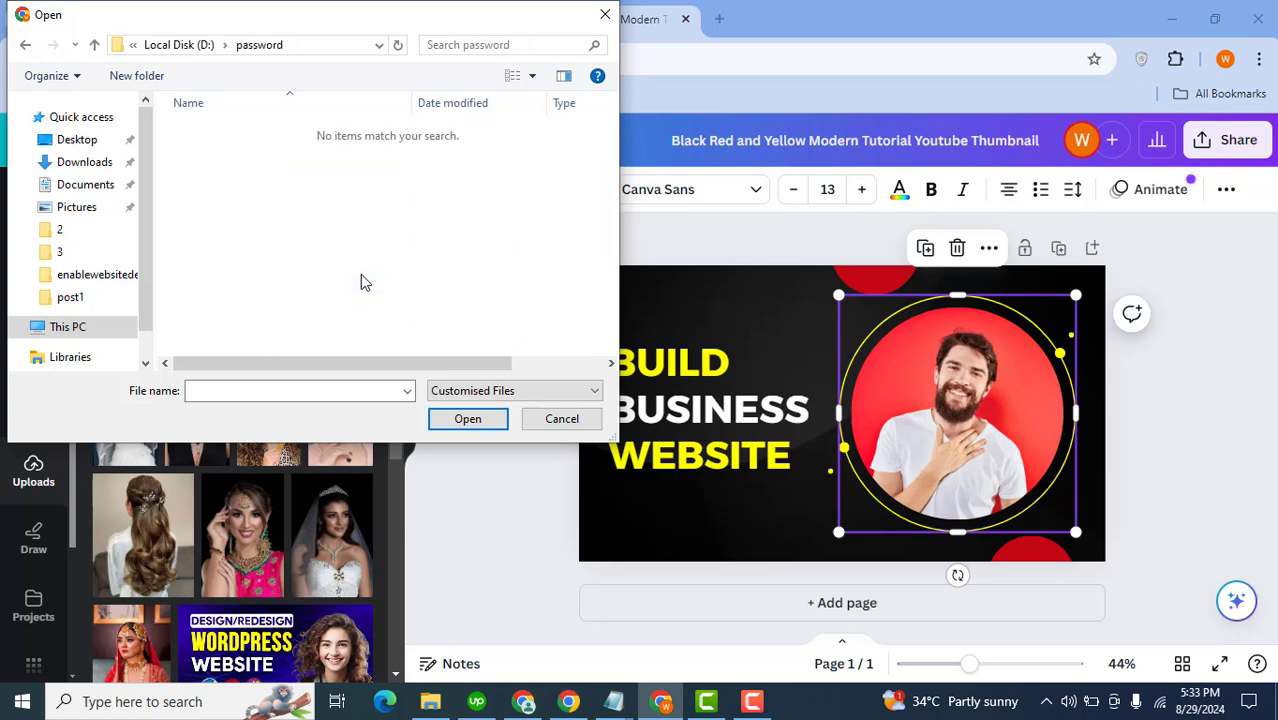
key("BackSpace")
Step: Open the "personal" folder on drive D: and the WhatsApp Unknown folder inside it
key("Down")
key("Down")
key("Down")
key("Down")
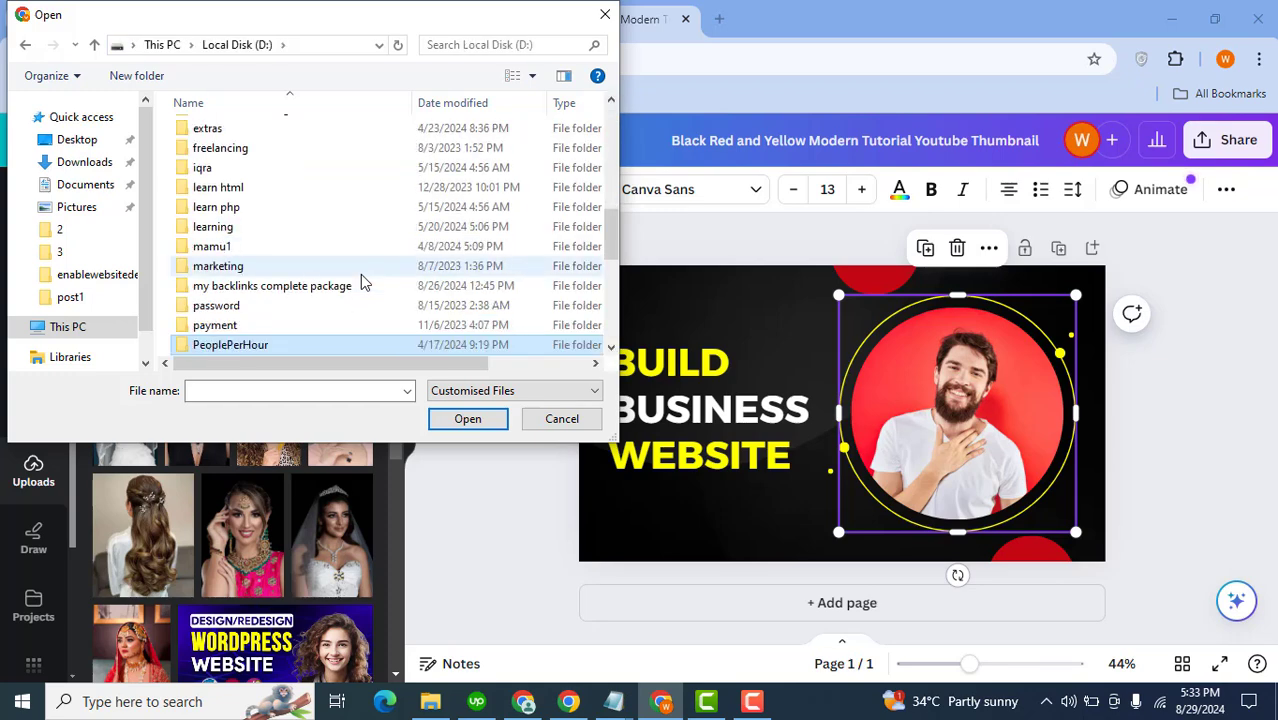
key("Up")
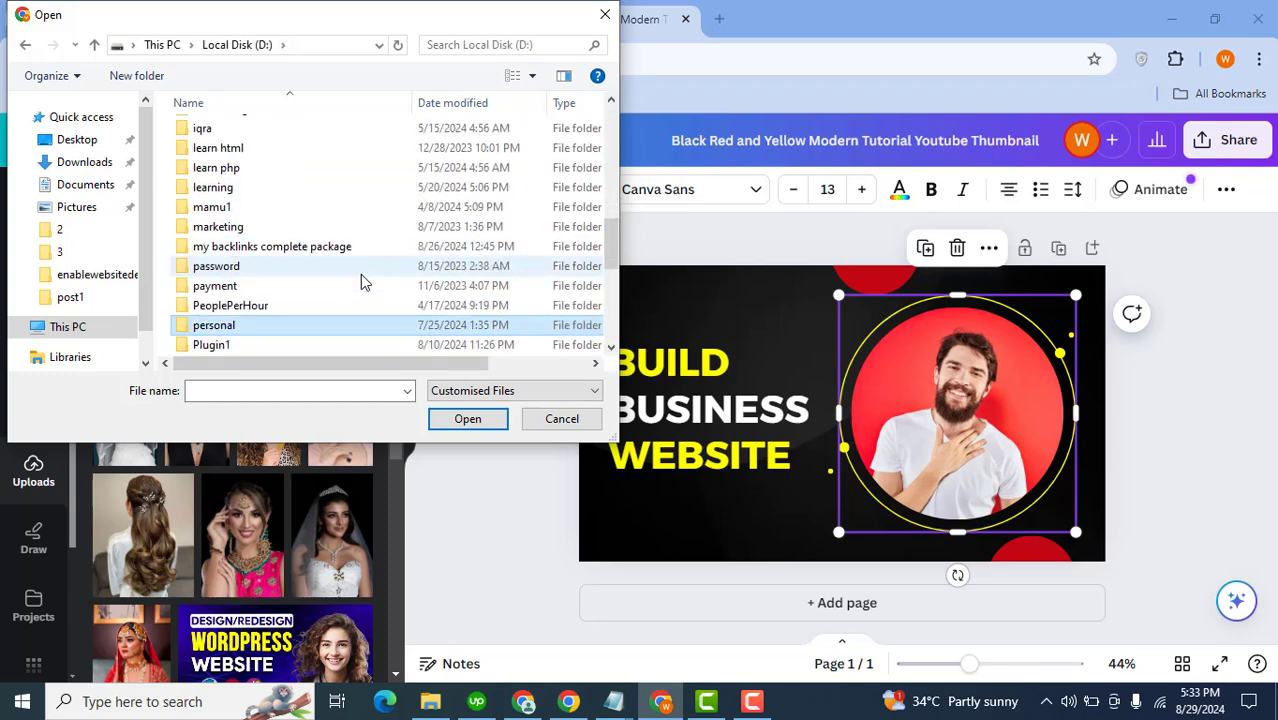
key("Return")
key("Right")
key("Left")
key("Return")
Step: Open subfolder 1 and upload the portrait photo of the man in the purple shirt
key("Right")
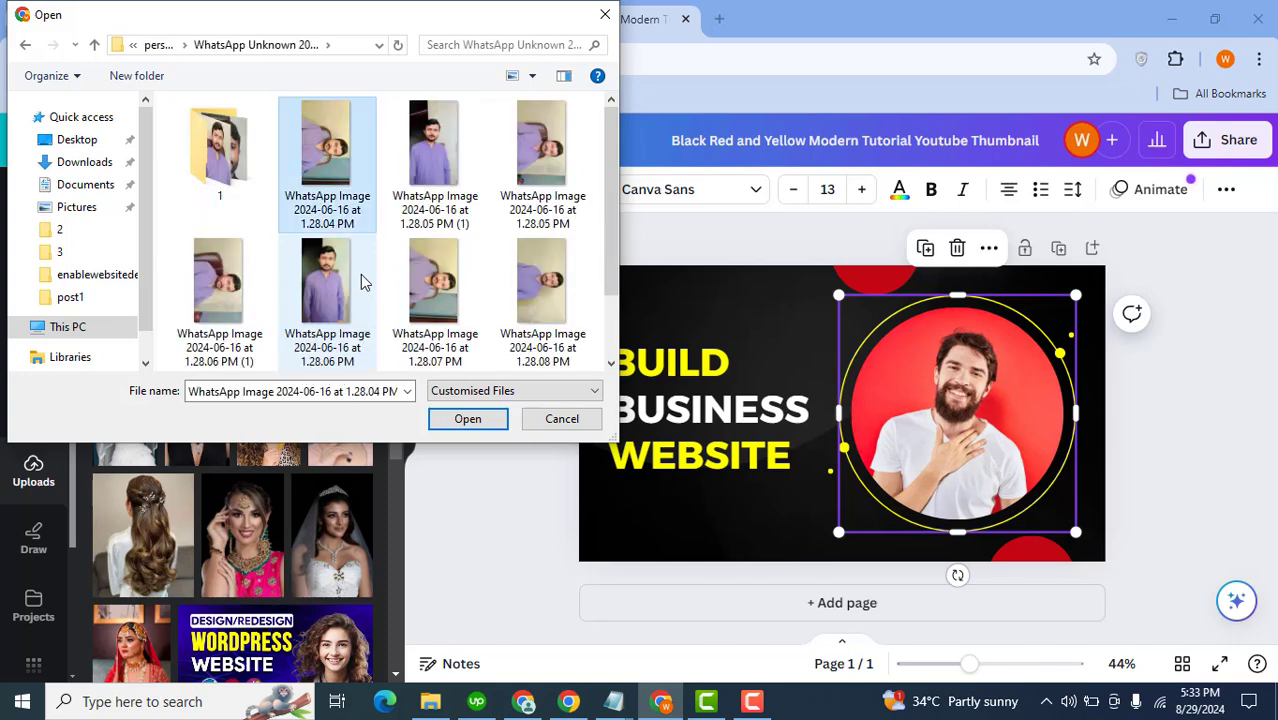
key("Left")
key("Return")
key("Right")
key("Return")
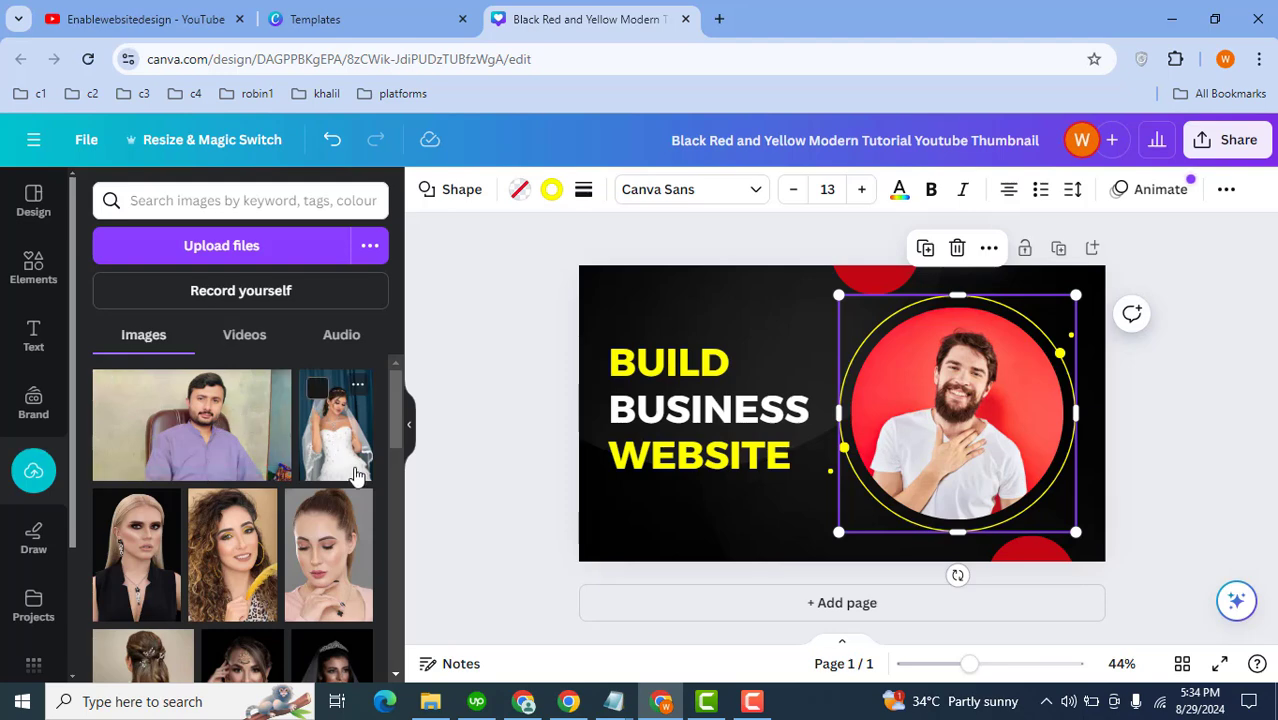
Step: Add the uploaded portrait to the thumbnail, shrink it and move it over the headline, clear of most of the circular photo
left_click(183, 437)
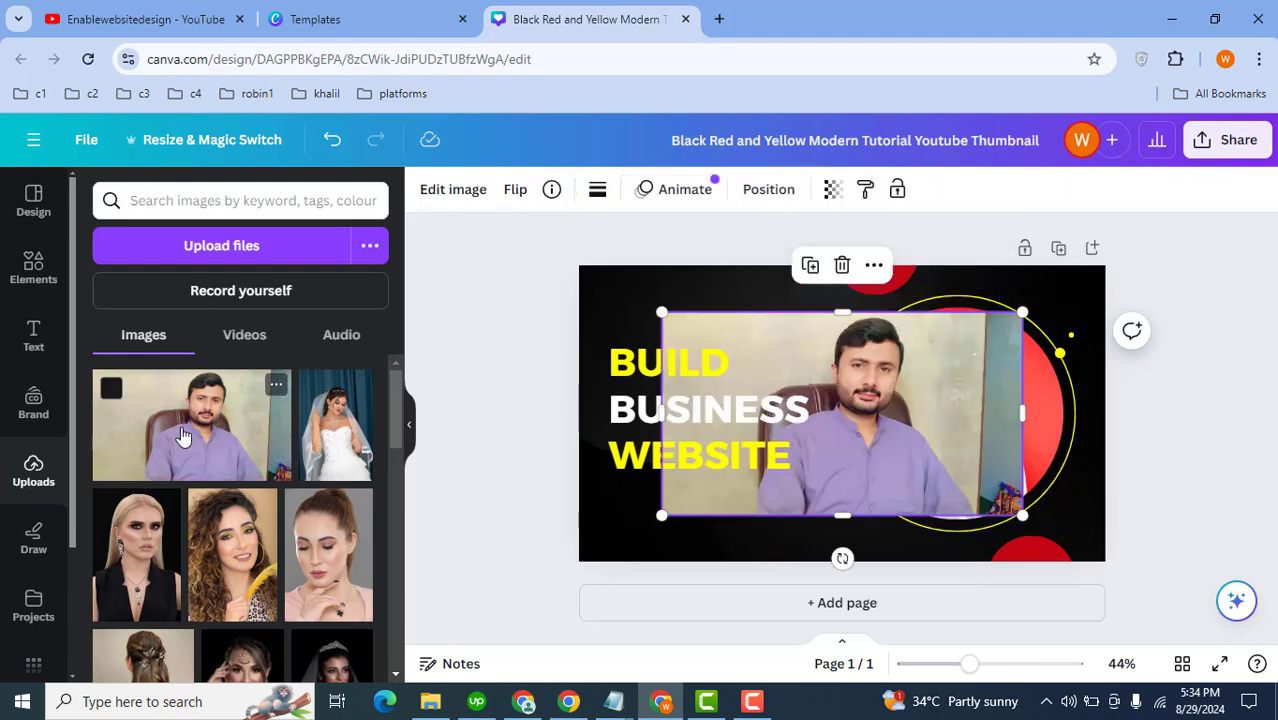
left_click_drag(882, 388, 963, 398)
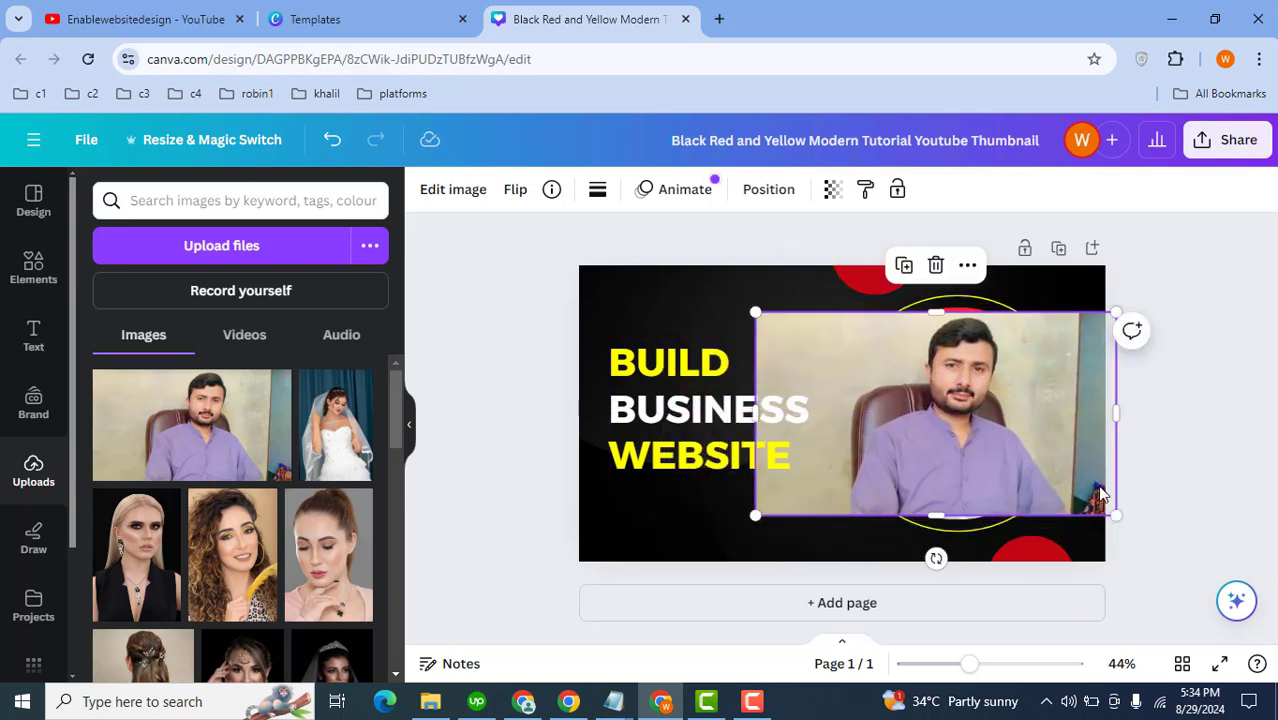
left_click_drag(1081, 505, 1010, 462)
left_click_drag(935, 419, 1007, 450)
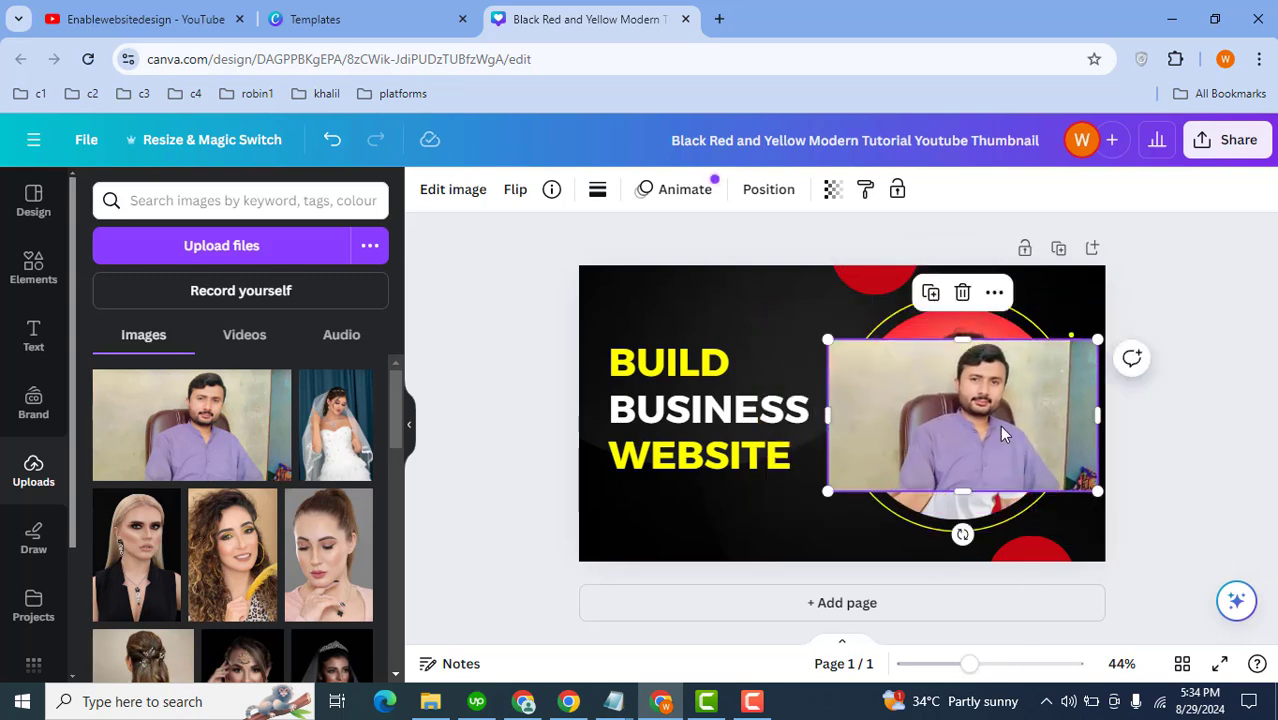
left_click_drag(978, 365, 816, 350)
Step: Delete the yellow ring outline and the sample photo inside the circular frame, keeping the frame itself
left_click(1011, 380)
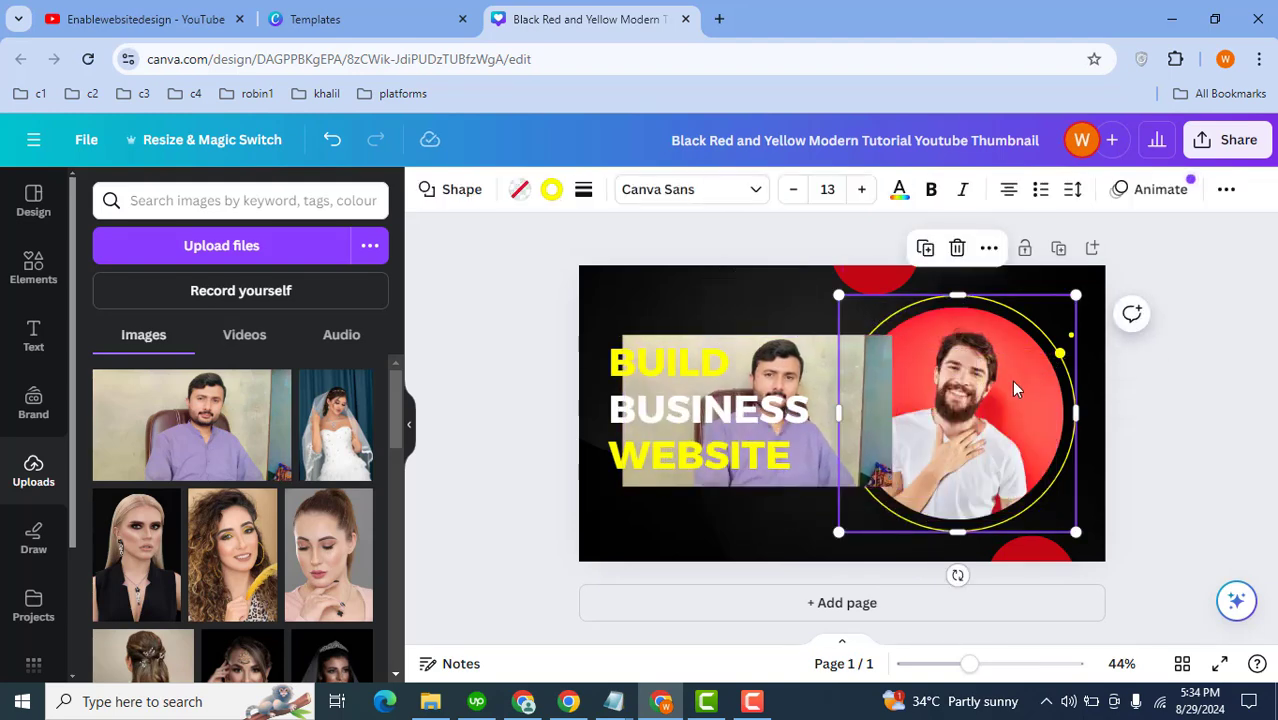
left_click(957, 249)
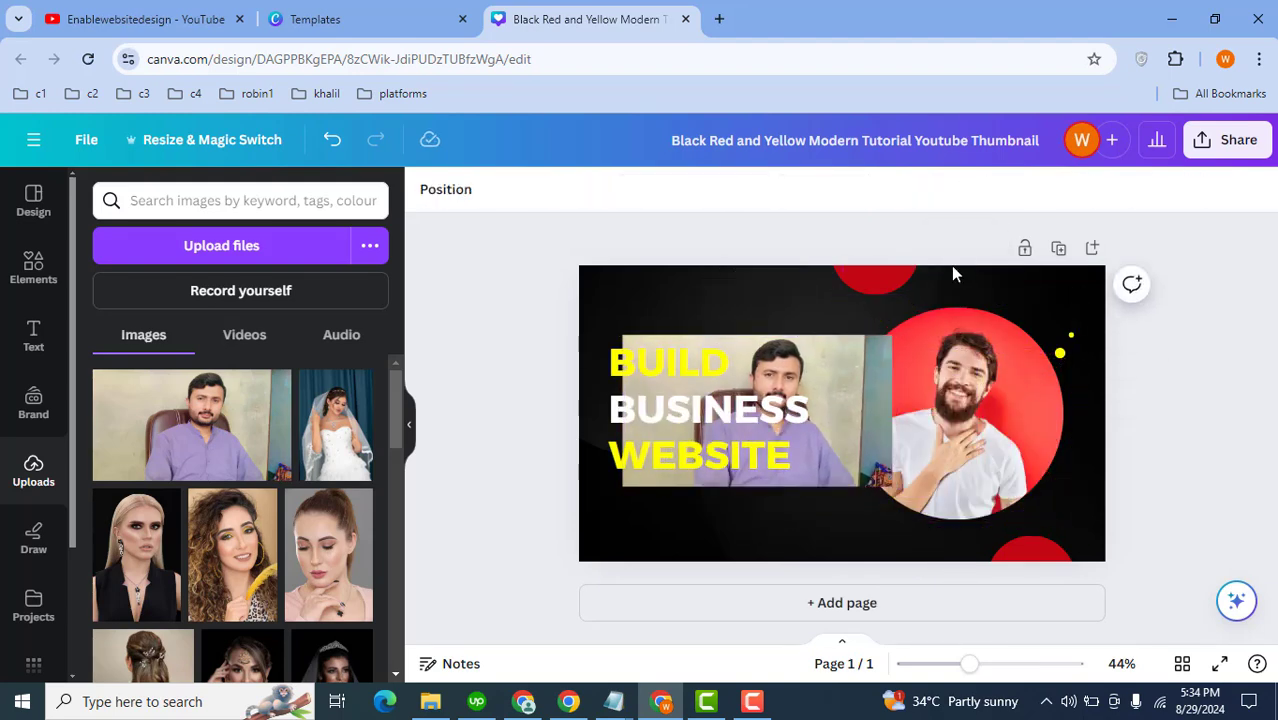
left_click(977, 393)
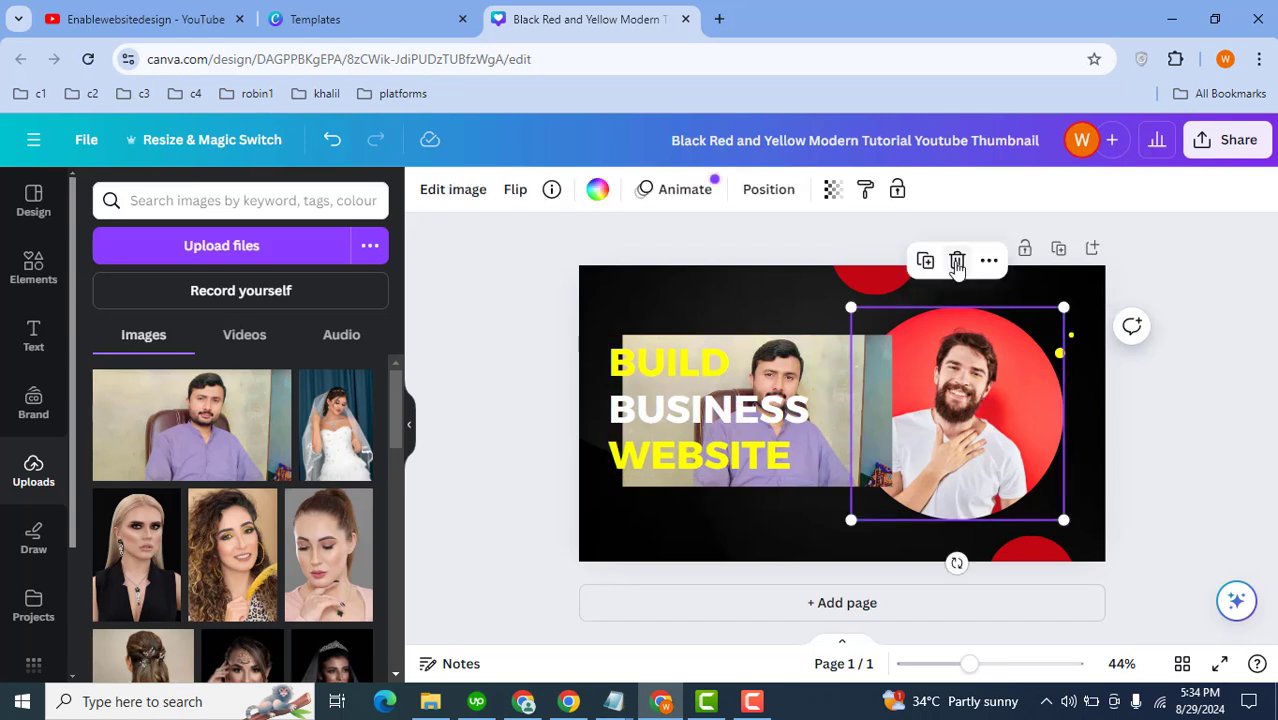
left_click(957, 260)
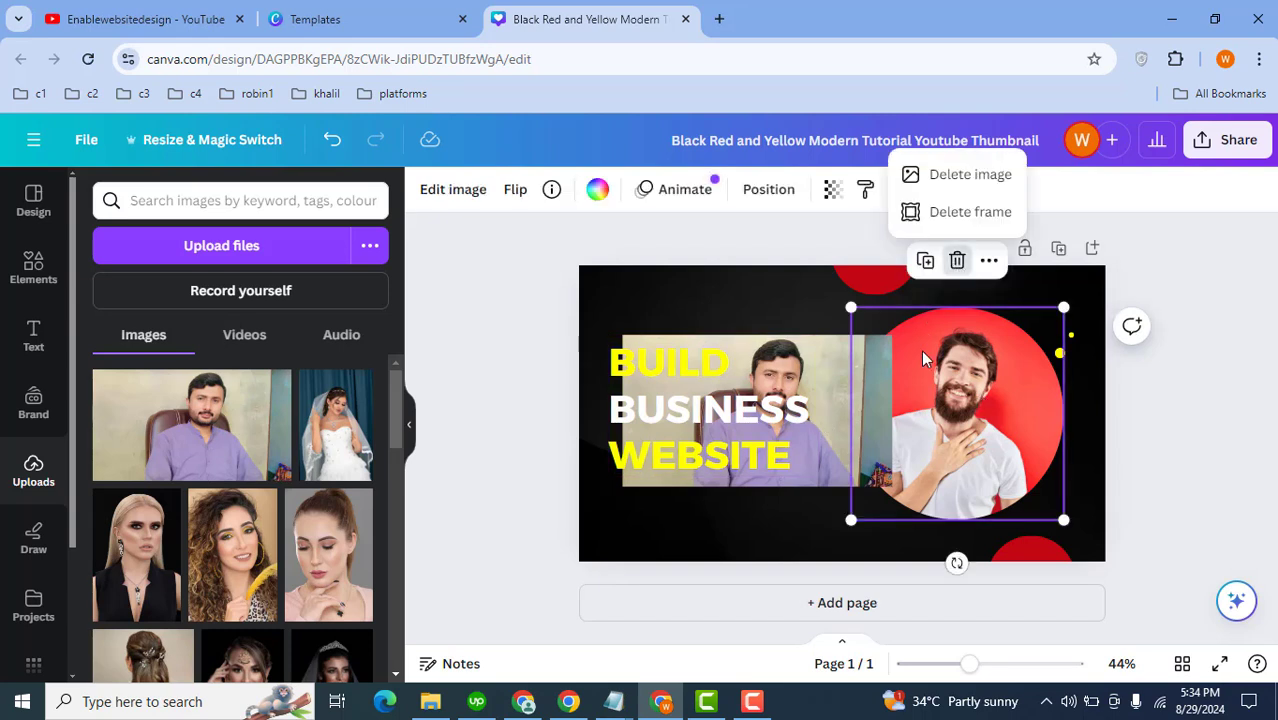
left_click(968, 176)
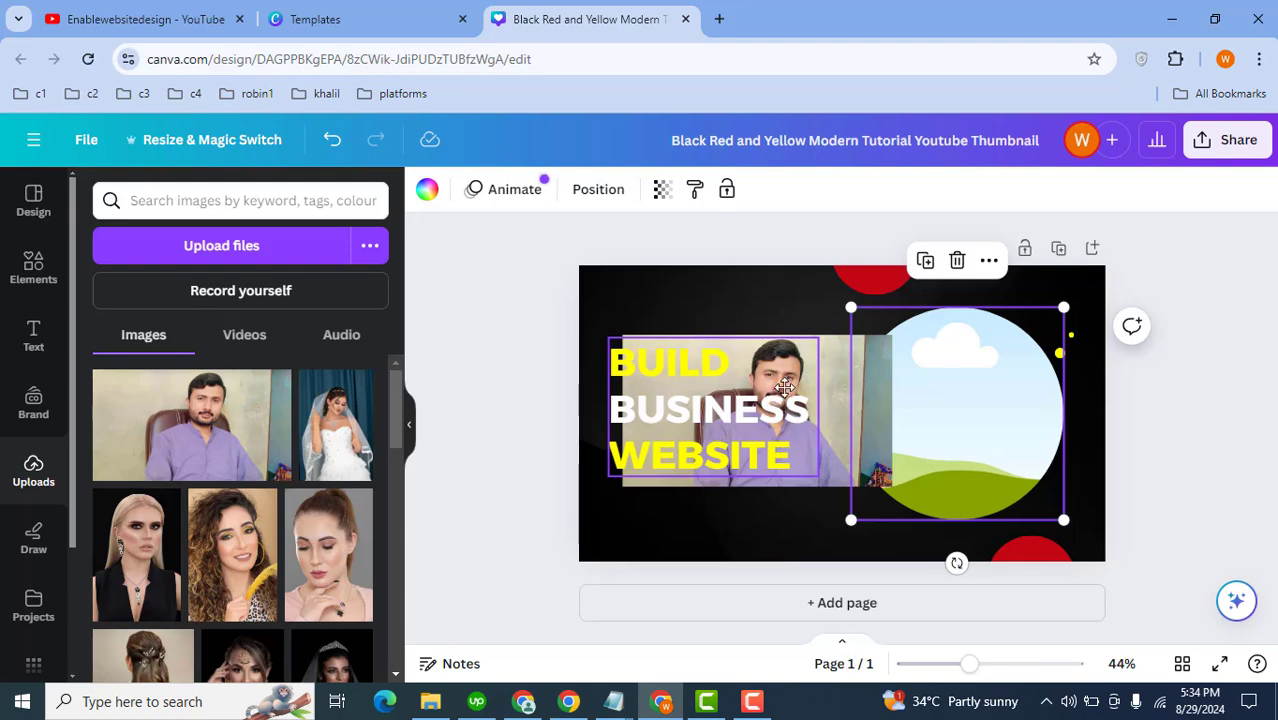
Step: Place the uploaded portrait into the empty circular frame and deselect it
left_click_drag(768, 393, 773, 390)
left_click(844, 382)
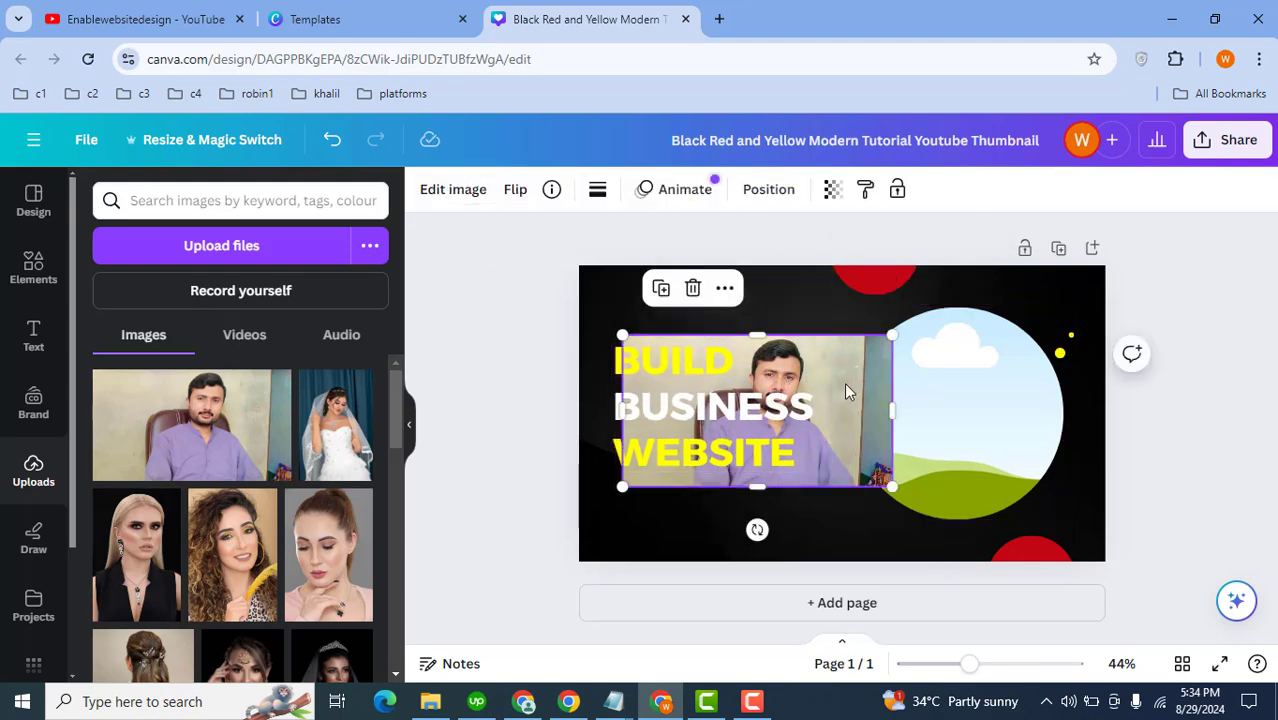
left_click_drag(999, 371, 969, 400)
left_click(1219, 405)
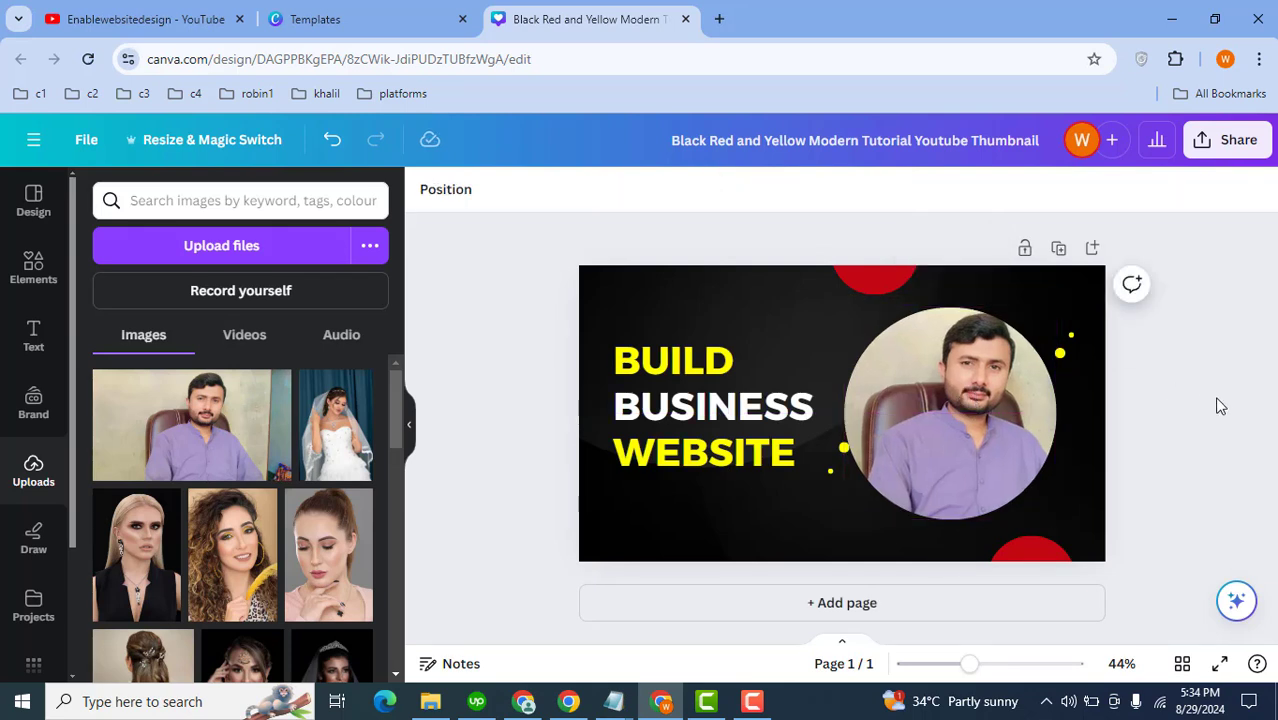
Step: Try recolouring the whole headline with the red document colour, and undo the colour change
left_click(712, 372)
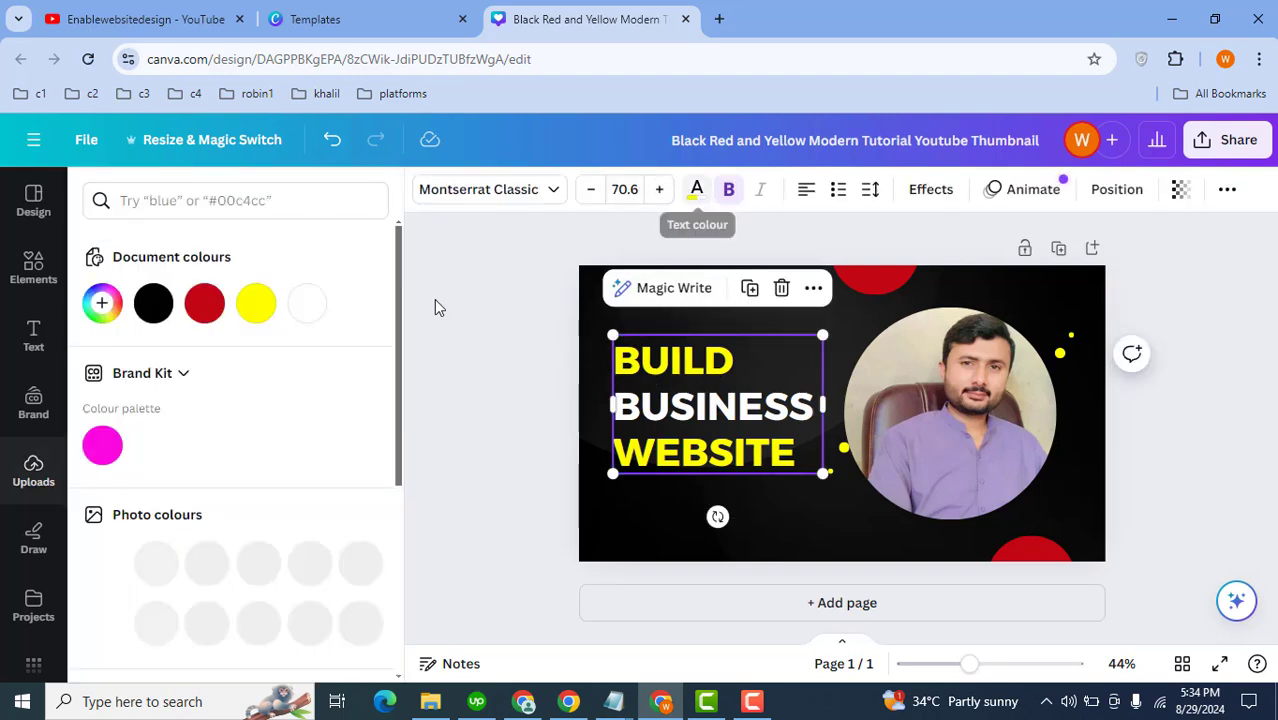
left_click(206, 308)
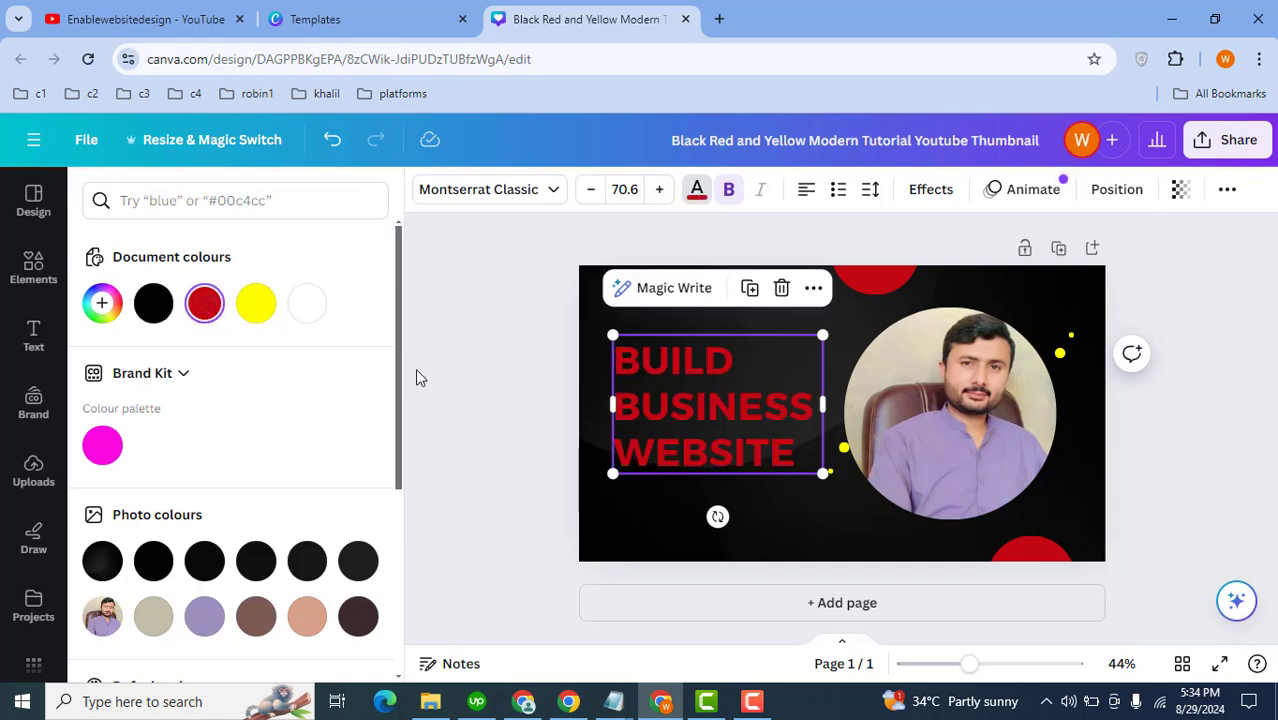
key("ctrl+z")
left_click(697, 189)
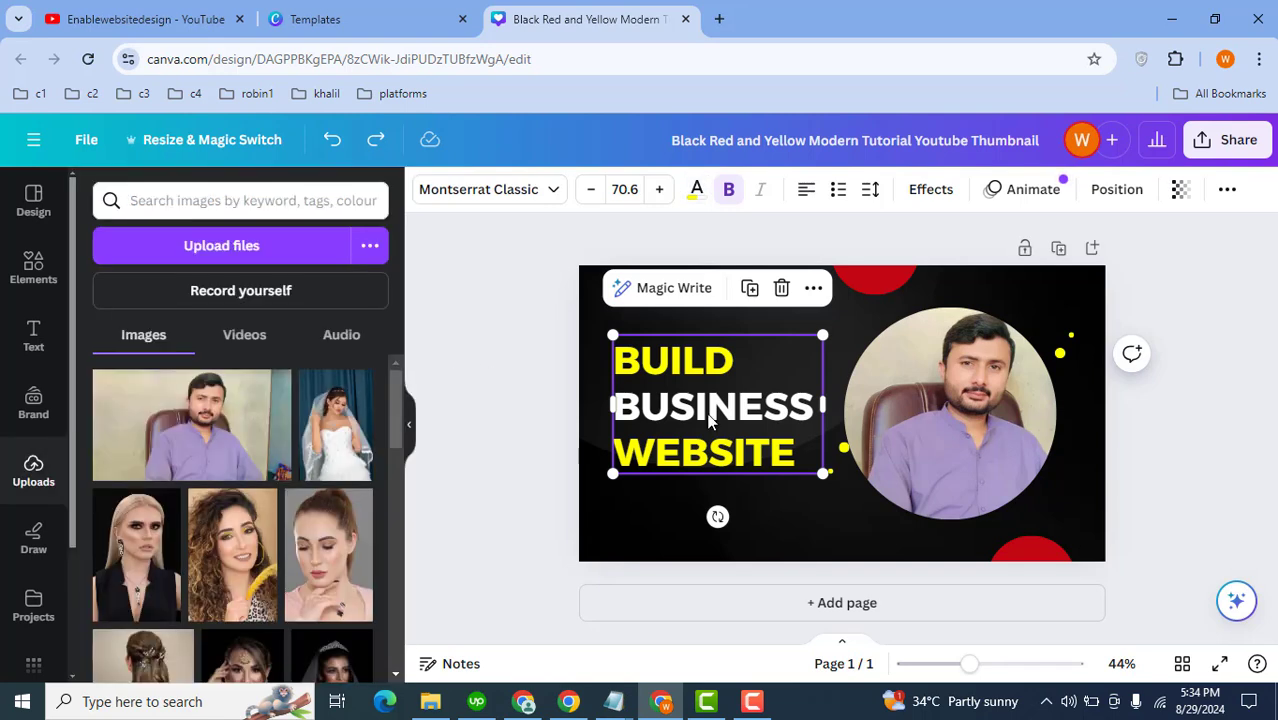
Step: Set the headline's font size to 73.6, keeping BUSINESS on a single line, and deselect the text
left_click(594, 199)
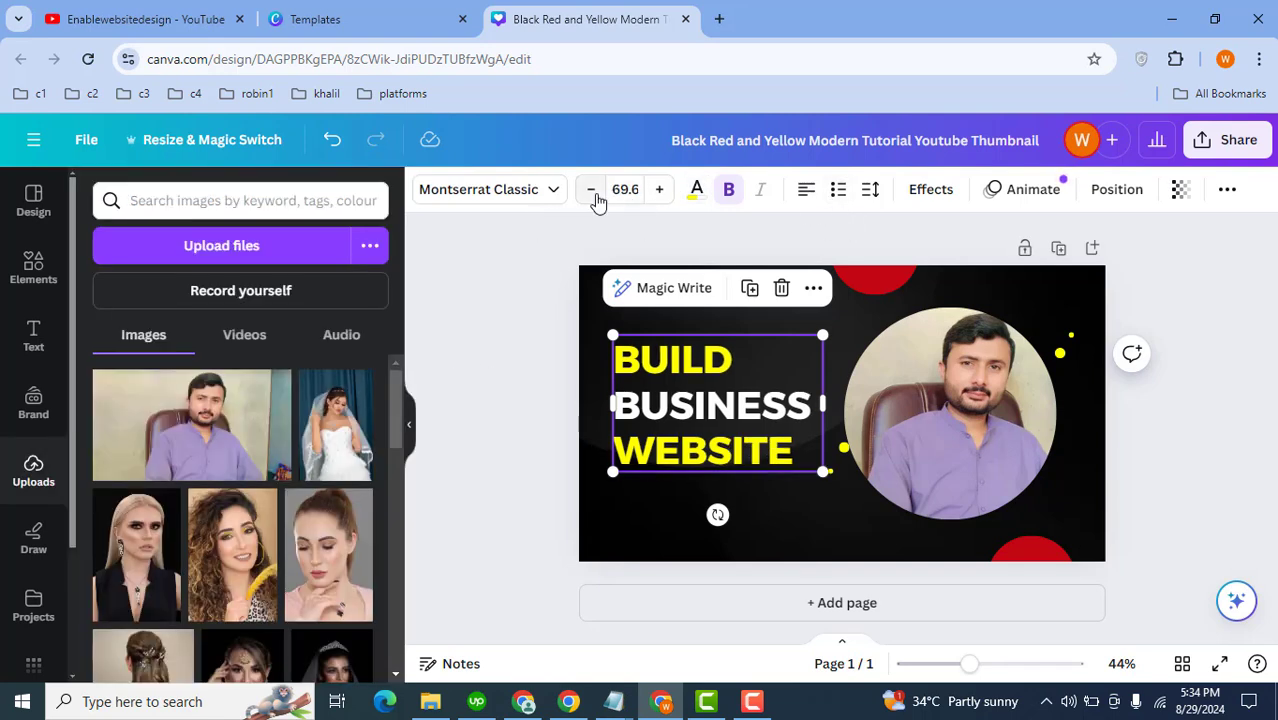
left_click(660, 200)
left_click(660, 200)
left_click(660, 200)
left_click(660, 200)
left_click(660, 200)
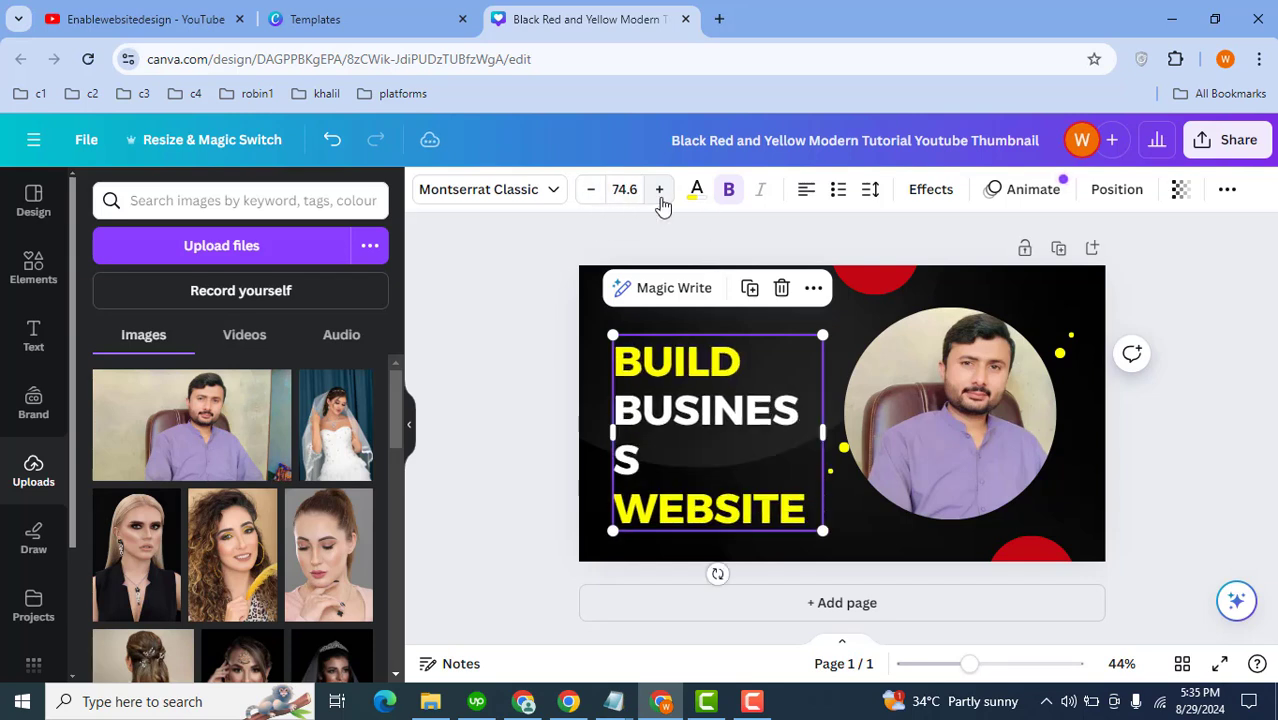
left_click(584, 201)
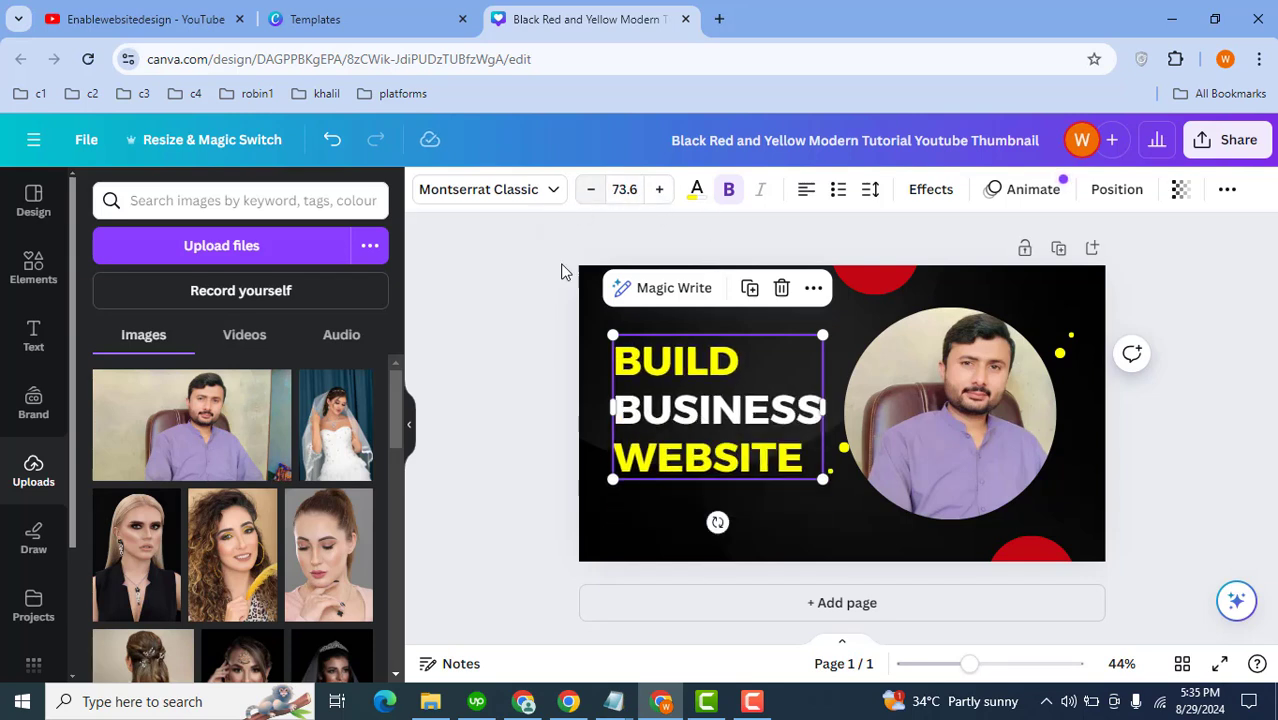
left_click(530, 380)
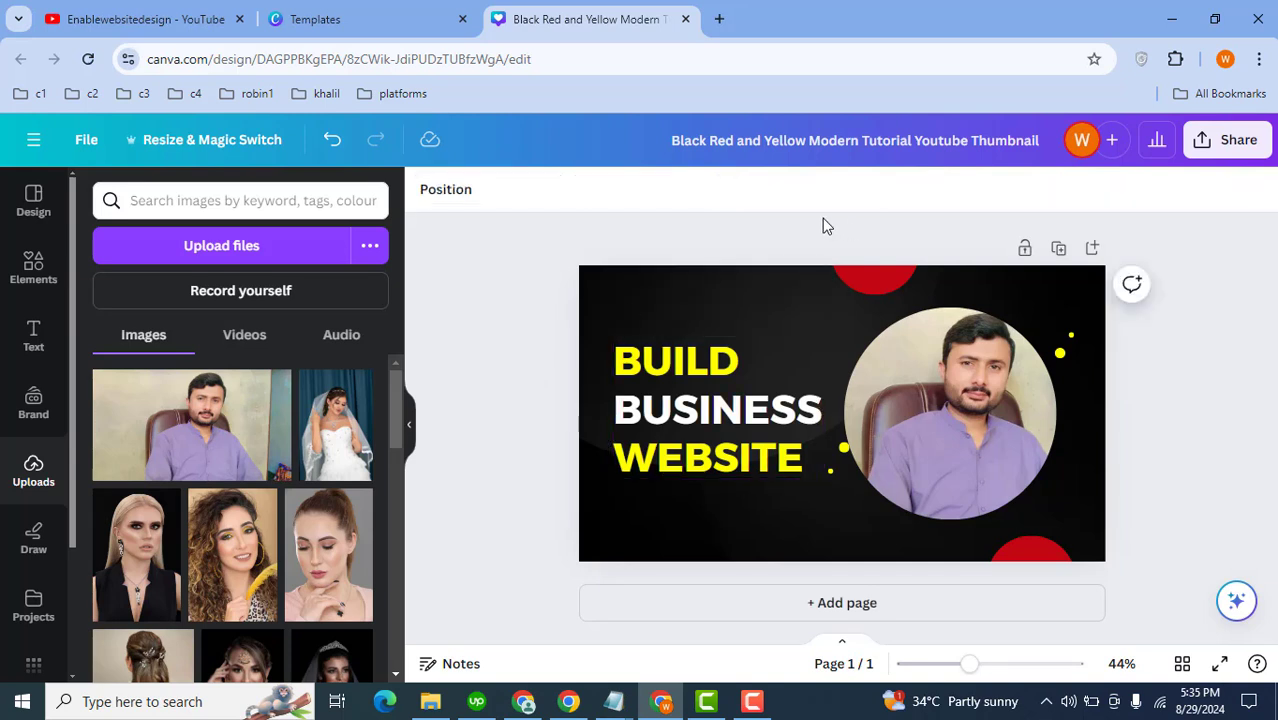
Step: Move the BUILD BUSINESS WEBSITE headline slightly down and to the left, away from the portrait, and deselect it
left_click(711, 366)
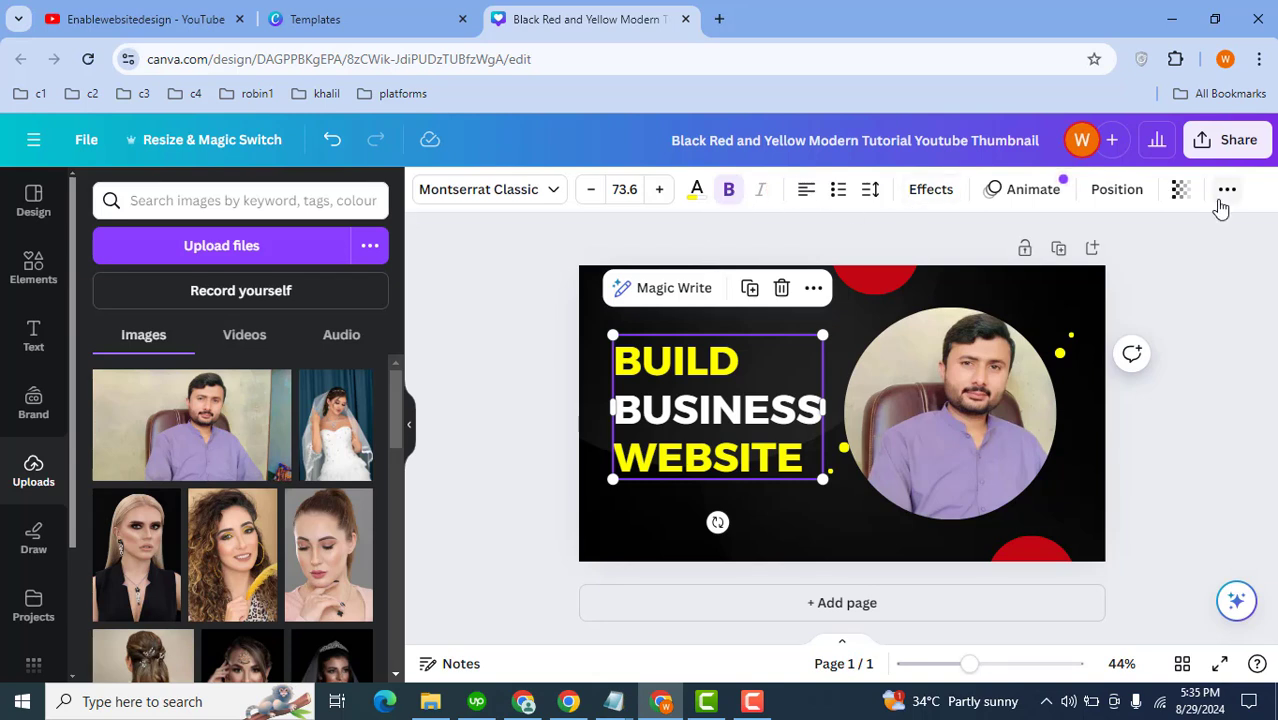
left_click(489, 374)
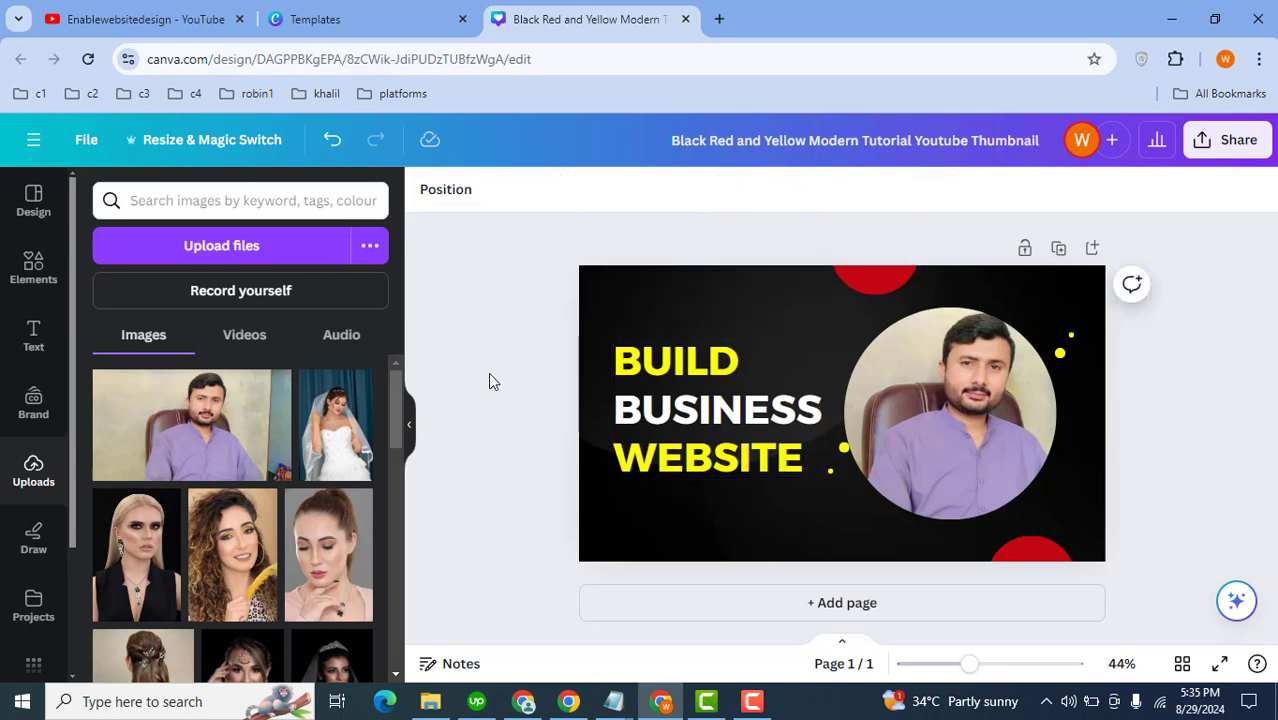
mouse_move(647, 423)
left_mouse_down()
mouse_move(639, 408)
mouse_move(649, 412)
left_mouse_up()
left_click(510, 421)
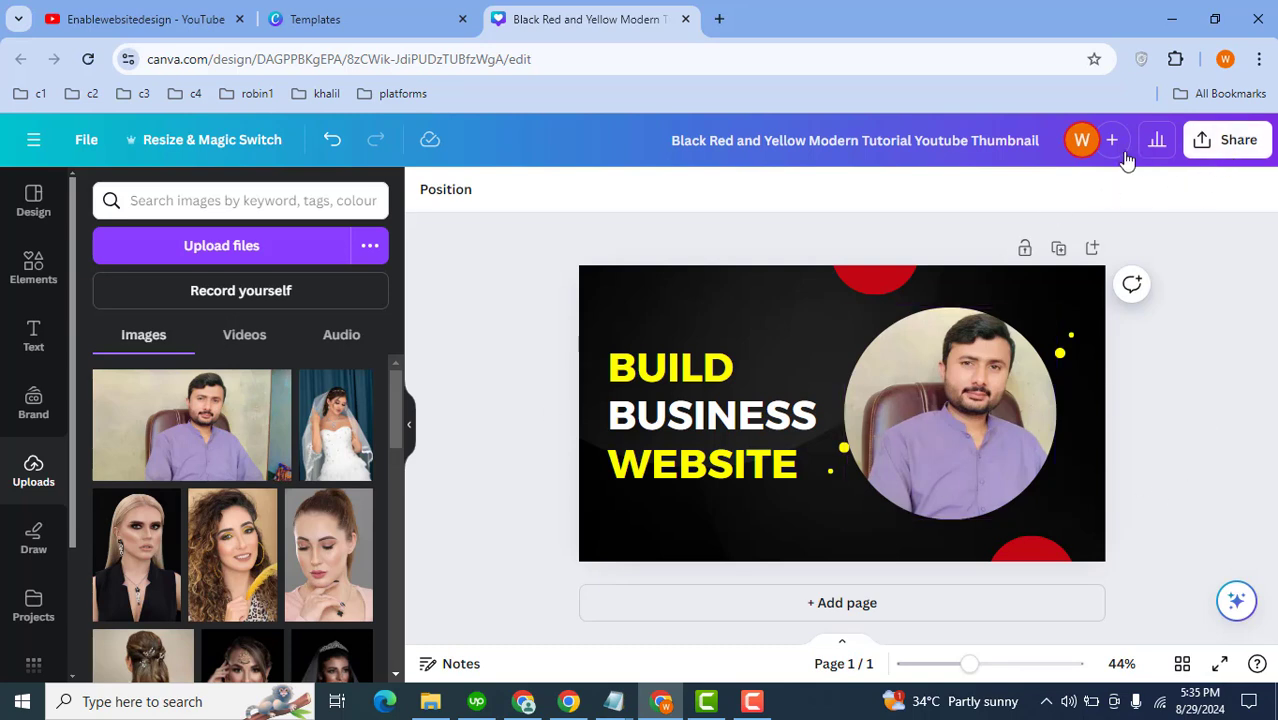
Step: Open the design's download settings and choose PNG as the file type
left_click(1232, 146)
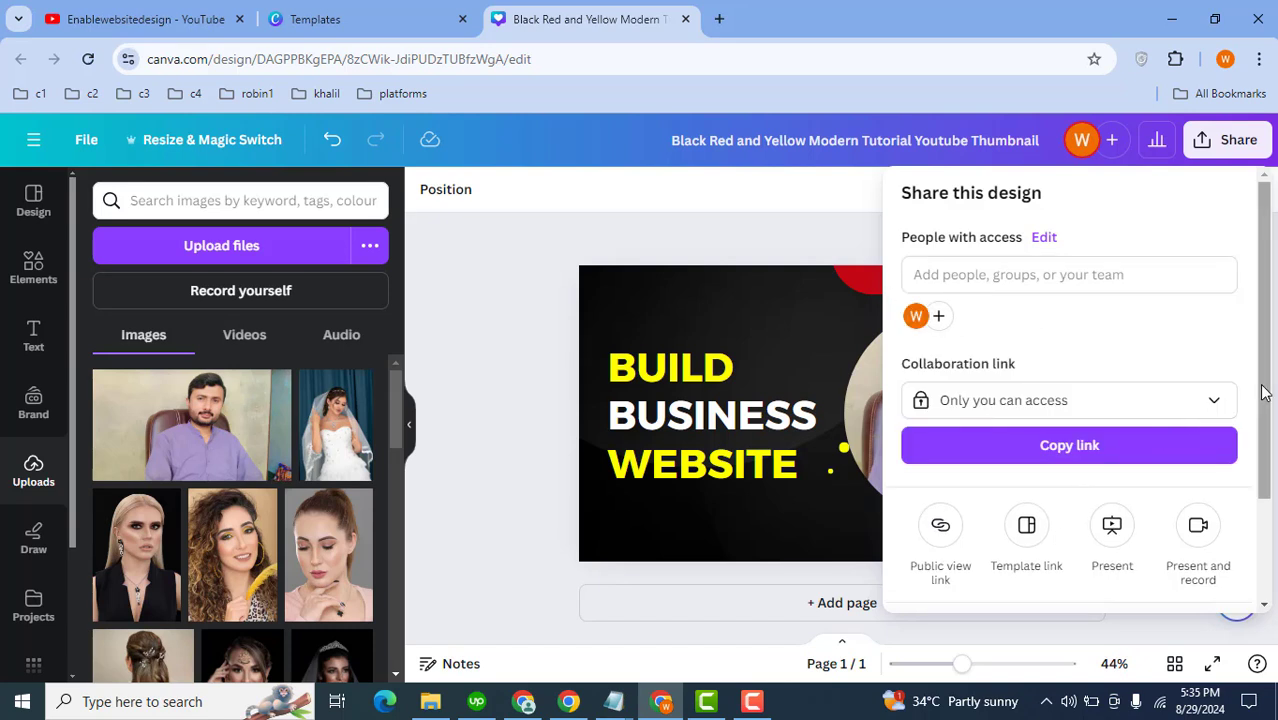
scroll(1262, 418, "down", 3)
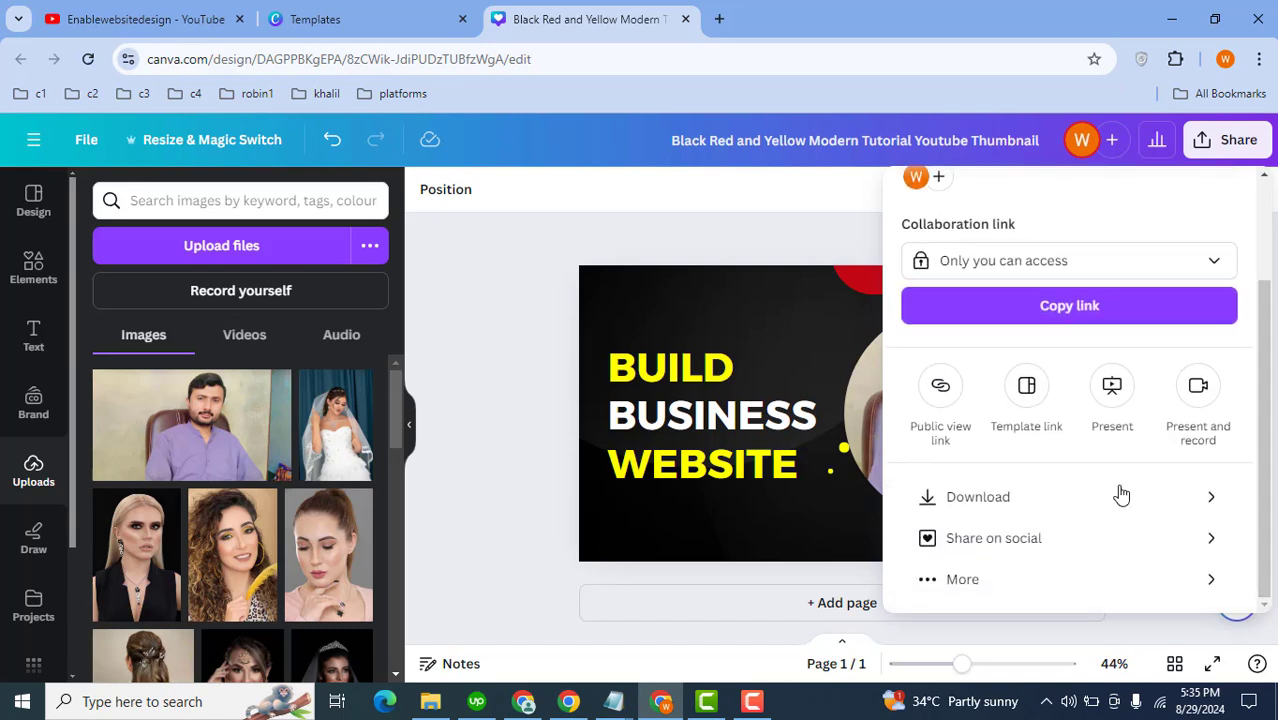
left_click(1052, 506)
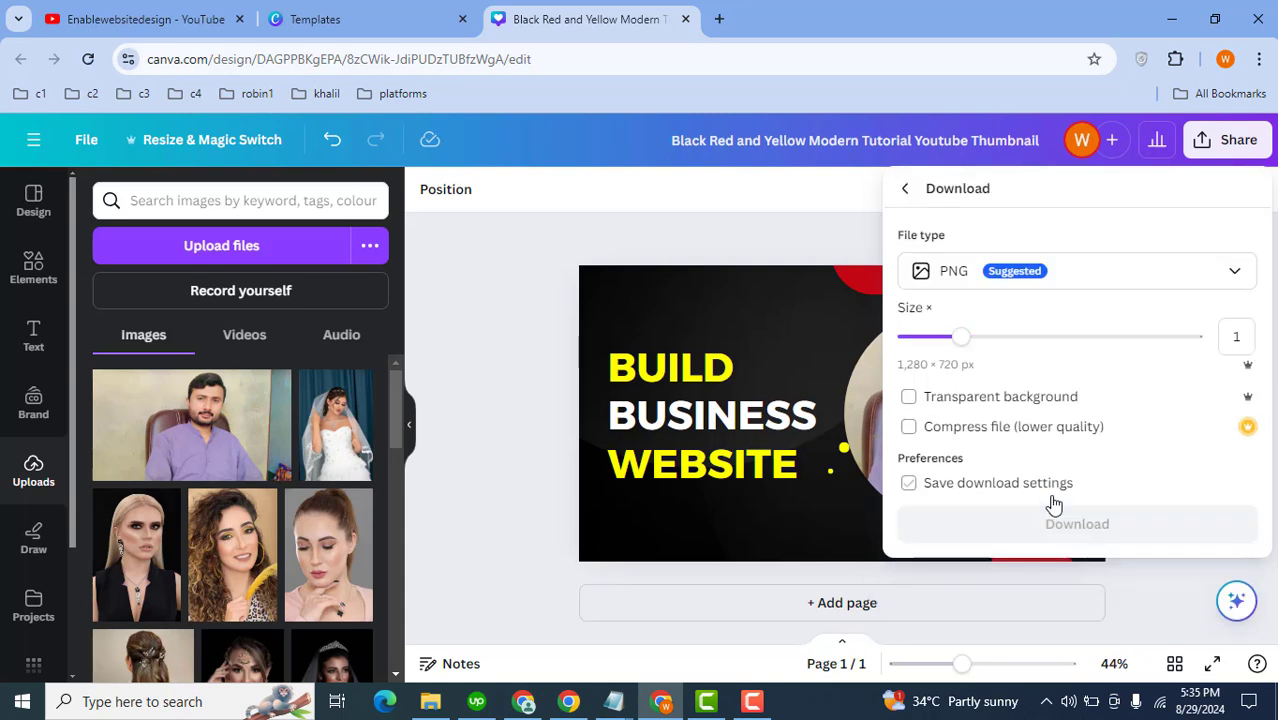
left_click(1078, 290)
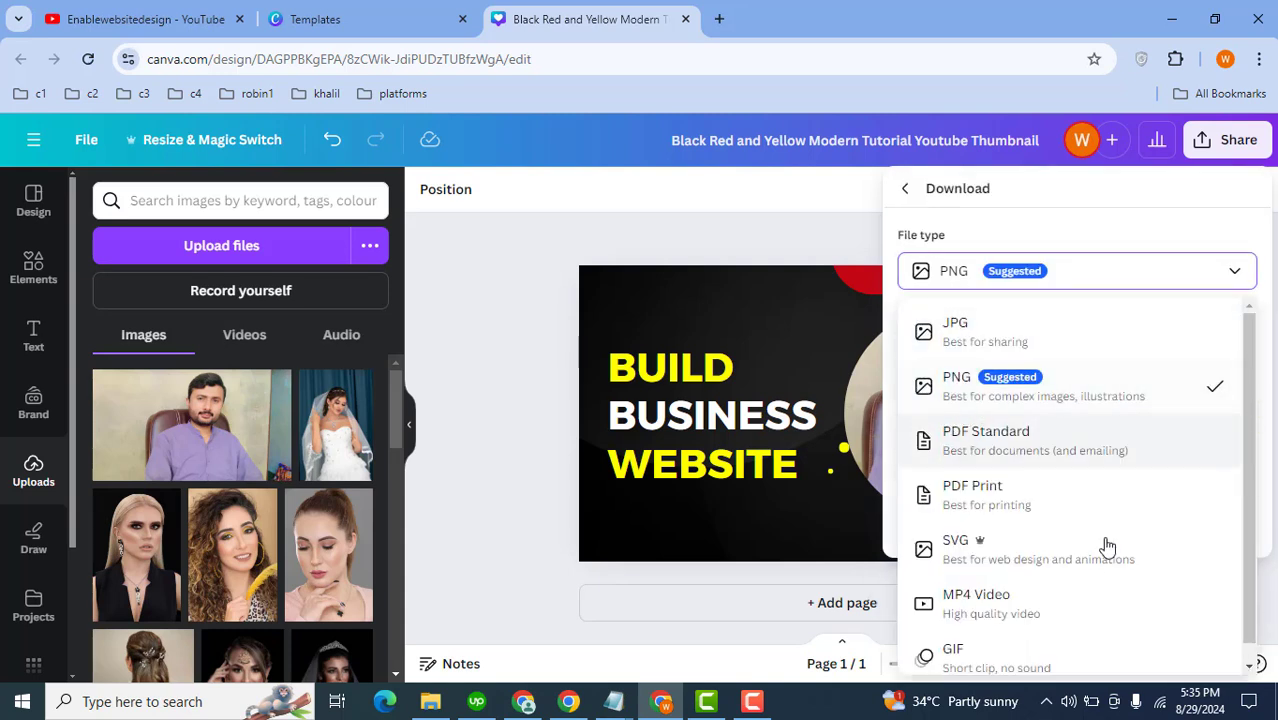
left_click(1114, 388)
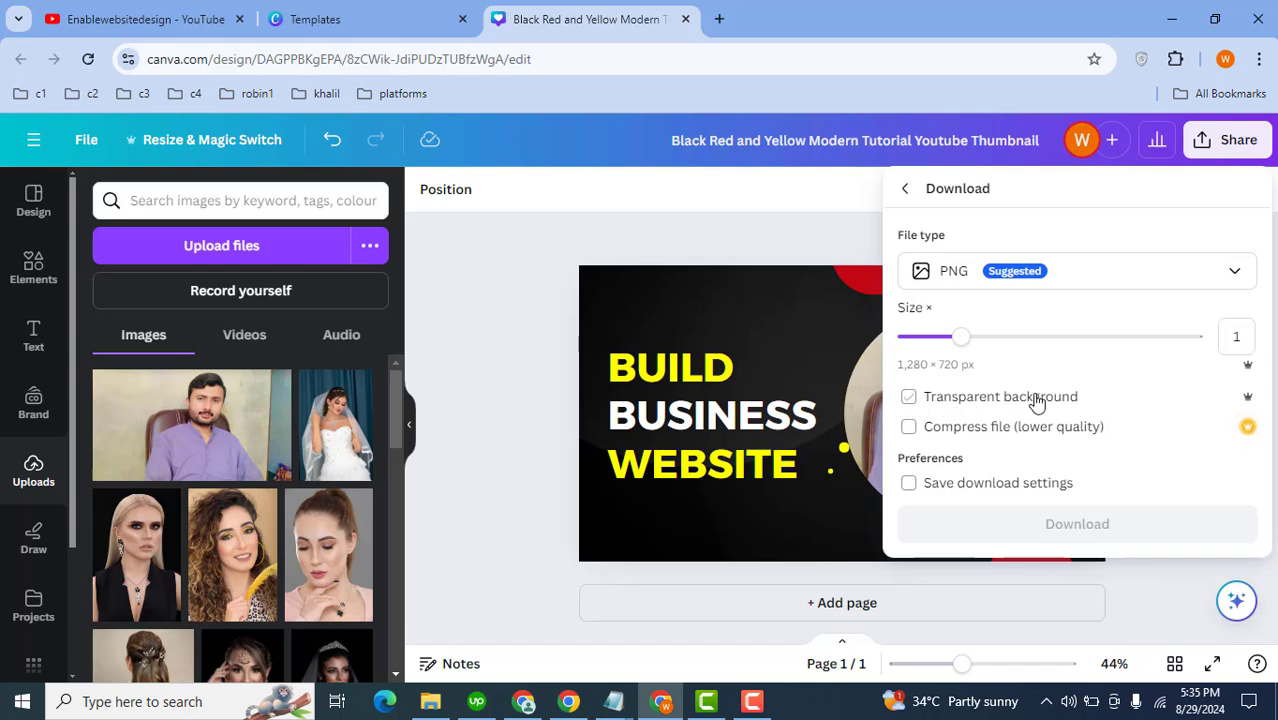
left_click(963, 420)
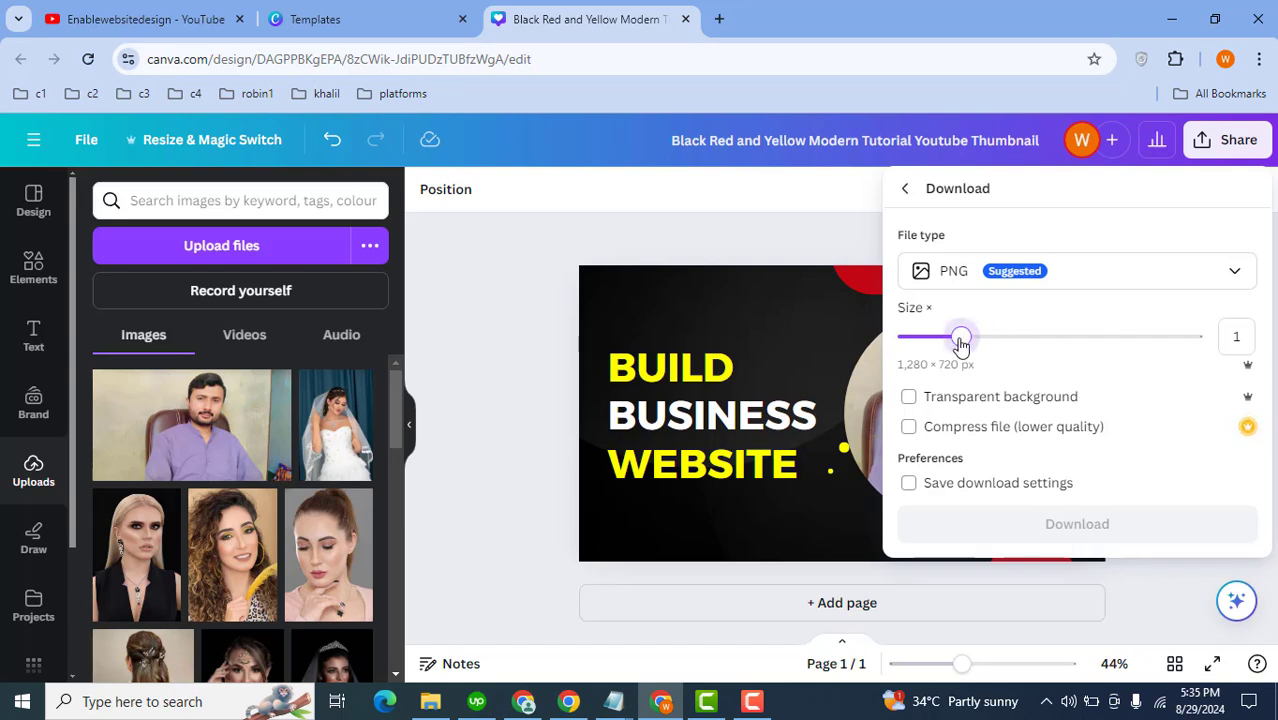
Step: Set the export size to 1, download the thumbnail and open the downloaded PNG from the browser's recent downloads
left_click_drag(960, 345, 960, 345)
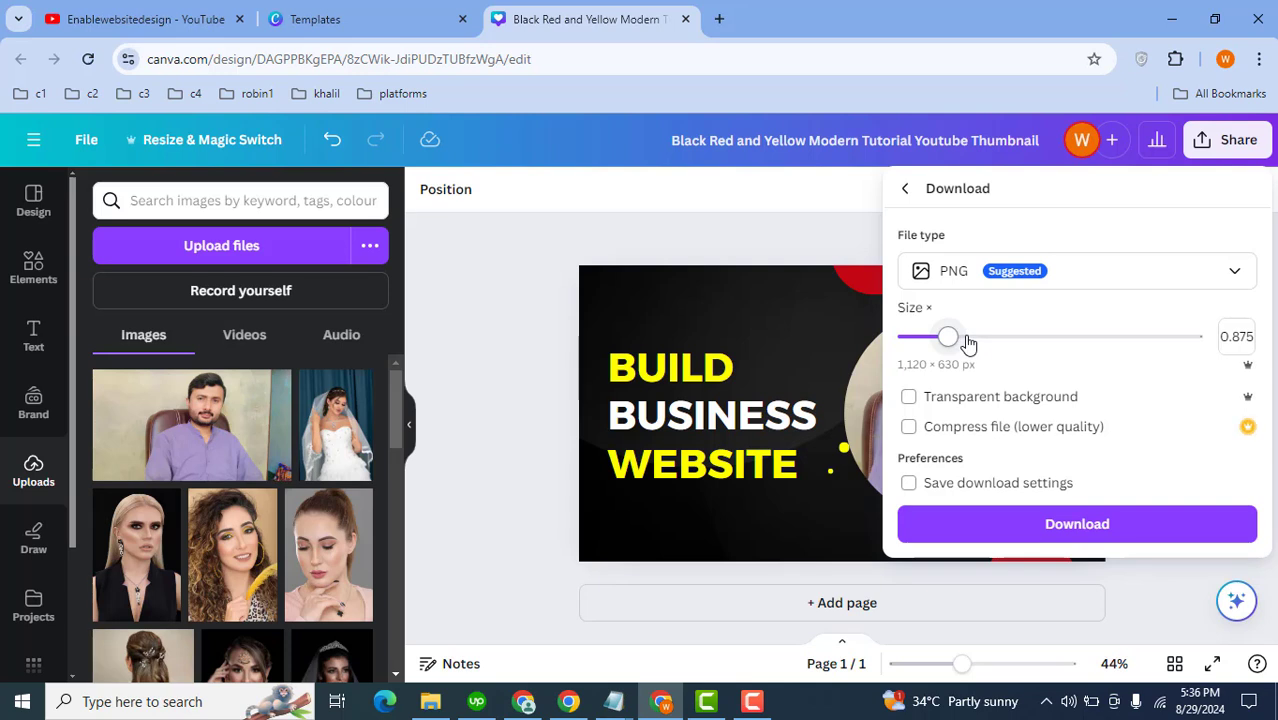
left_click(962, 341)
left_click(1087, 528)
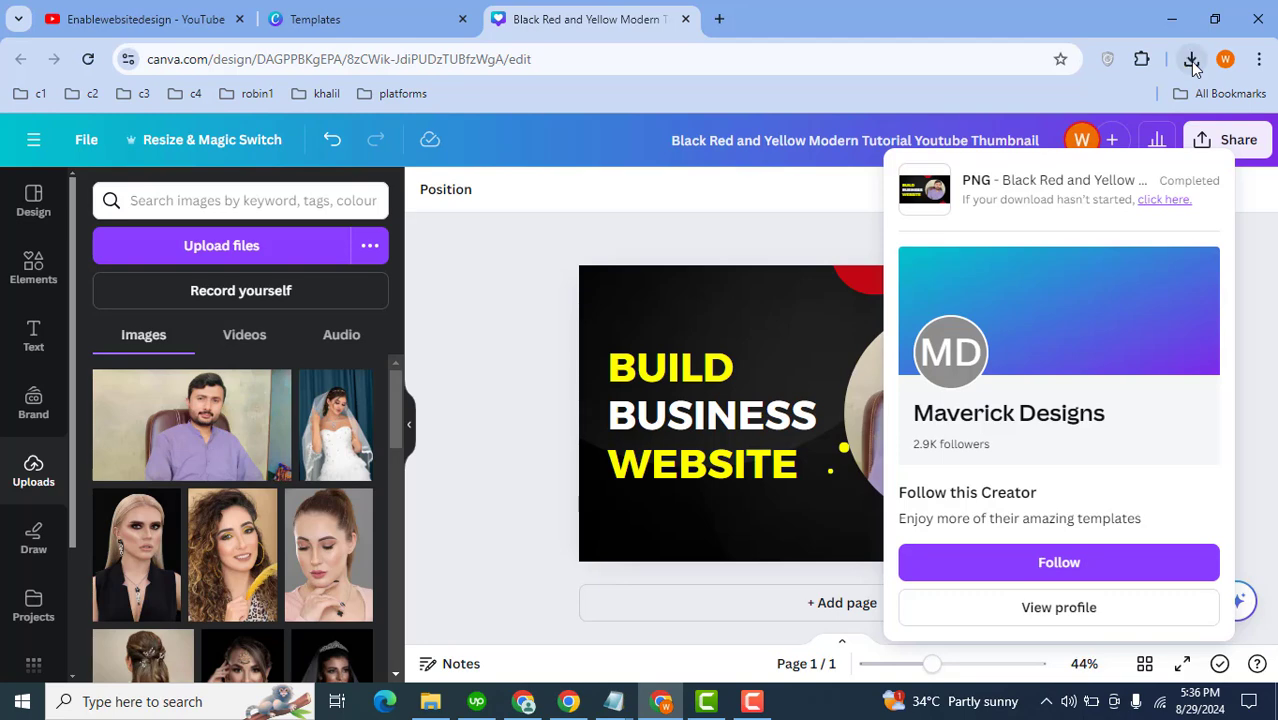
left_click(1192, 62)
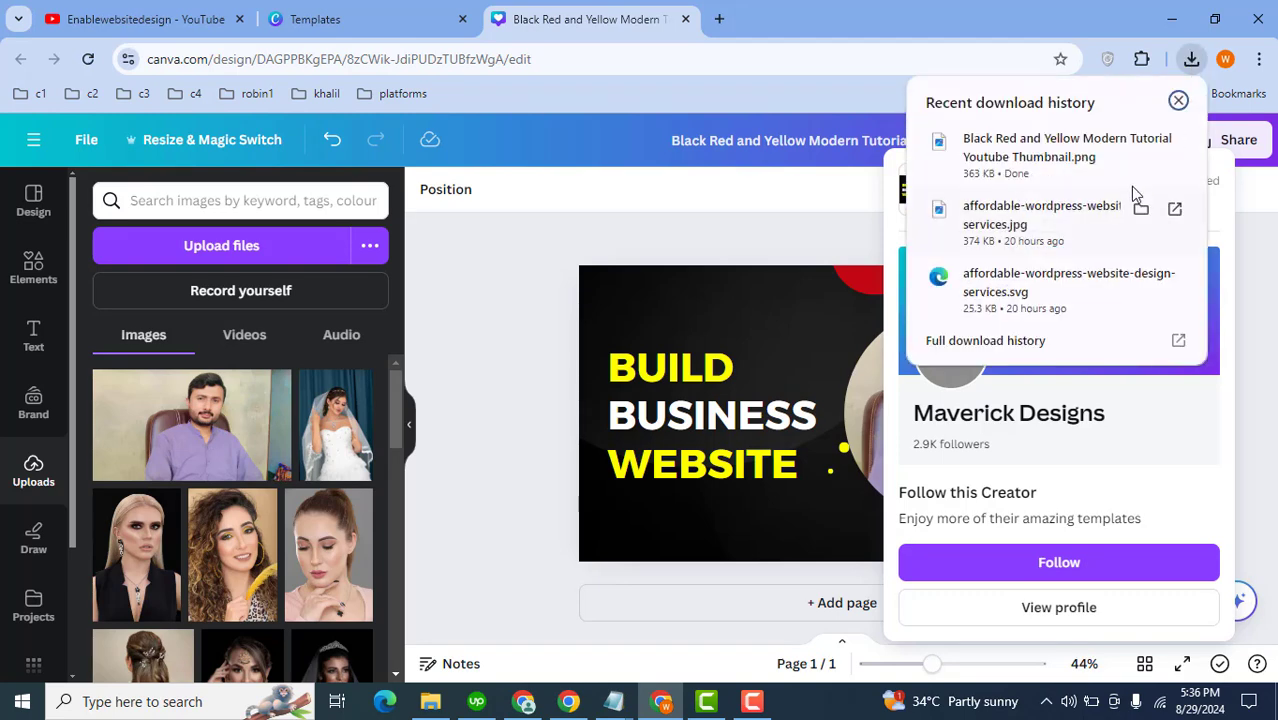
left_click(1140, 145)
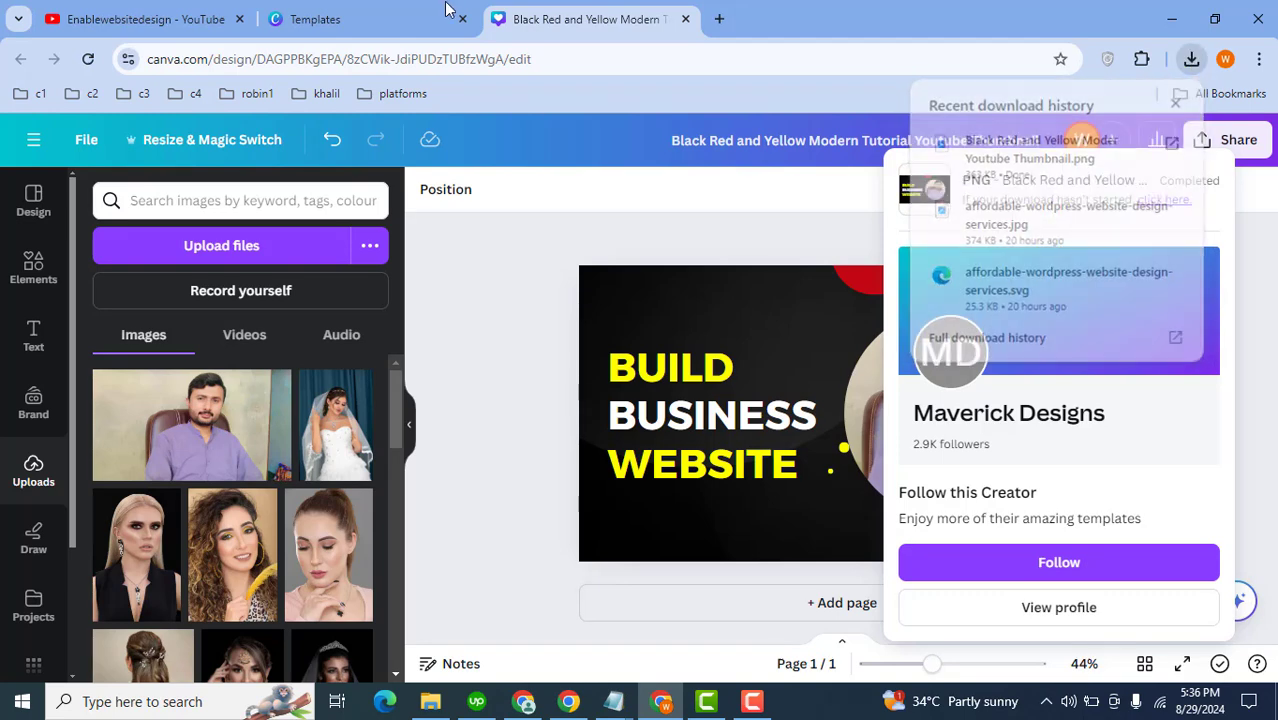
Step: Switch to the YouTube channel and open its content list in YouTube Studio
left_click(157, 18)
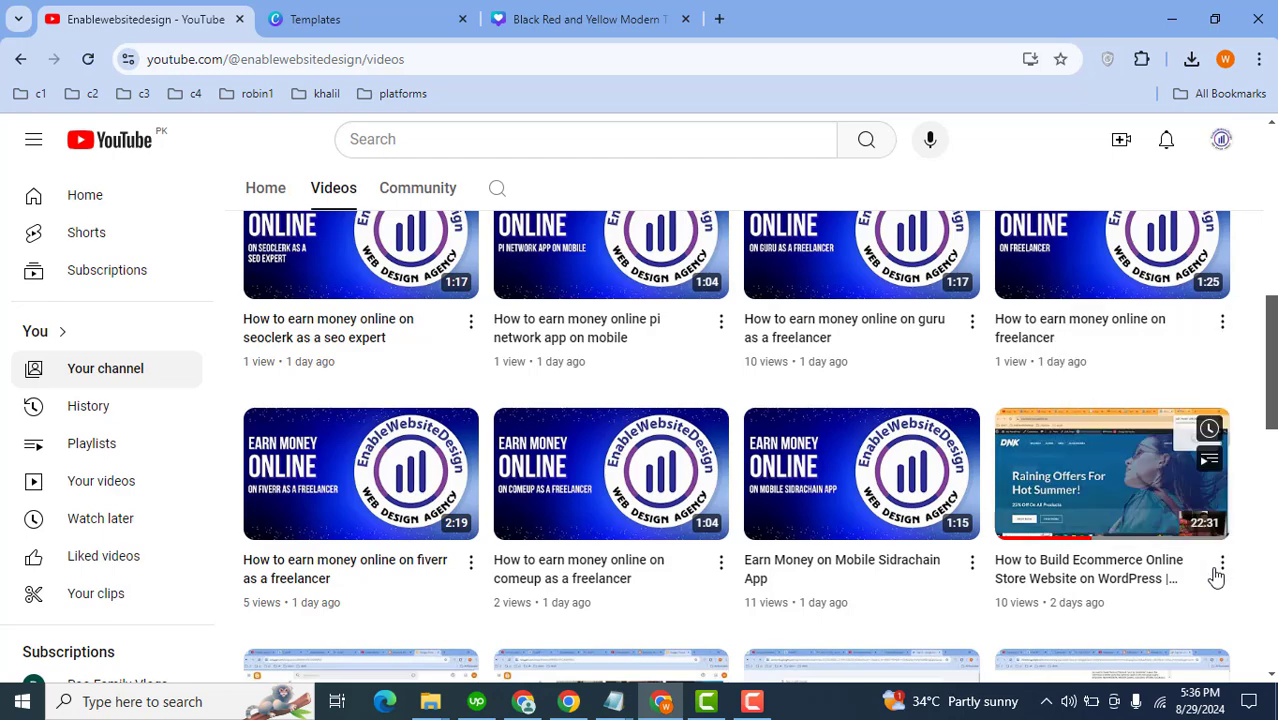
left_click(1221, 567)
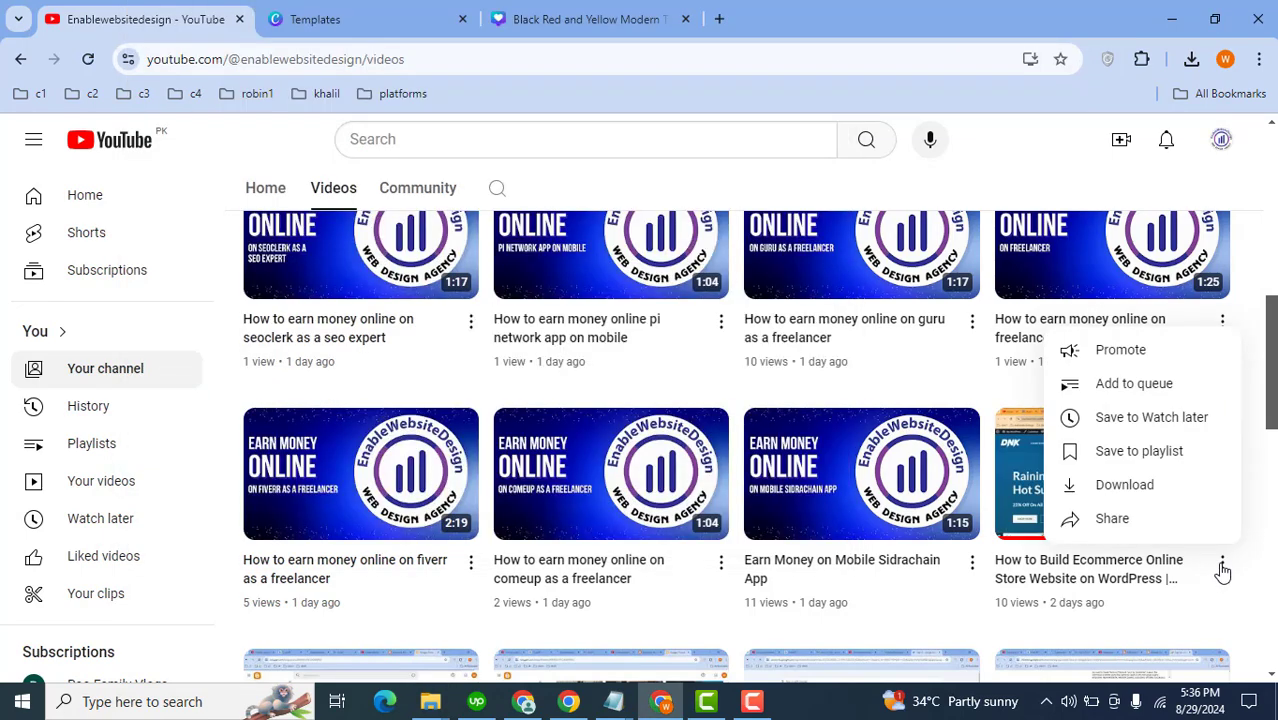
left_click_drag(1264, 379, 1266, 142)
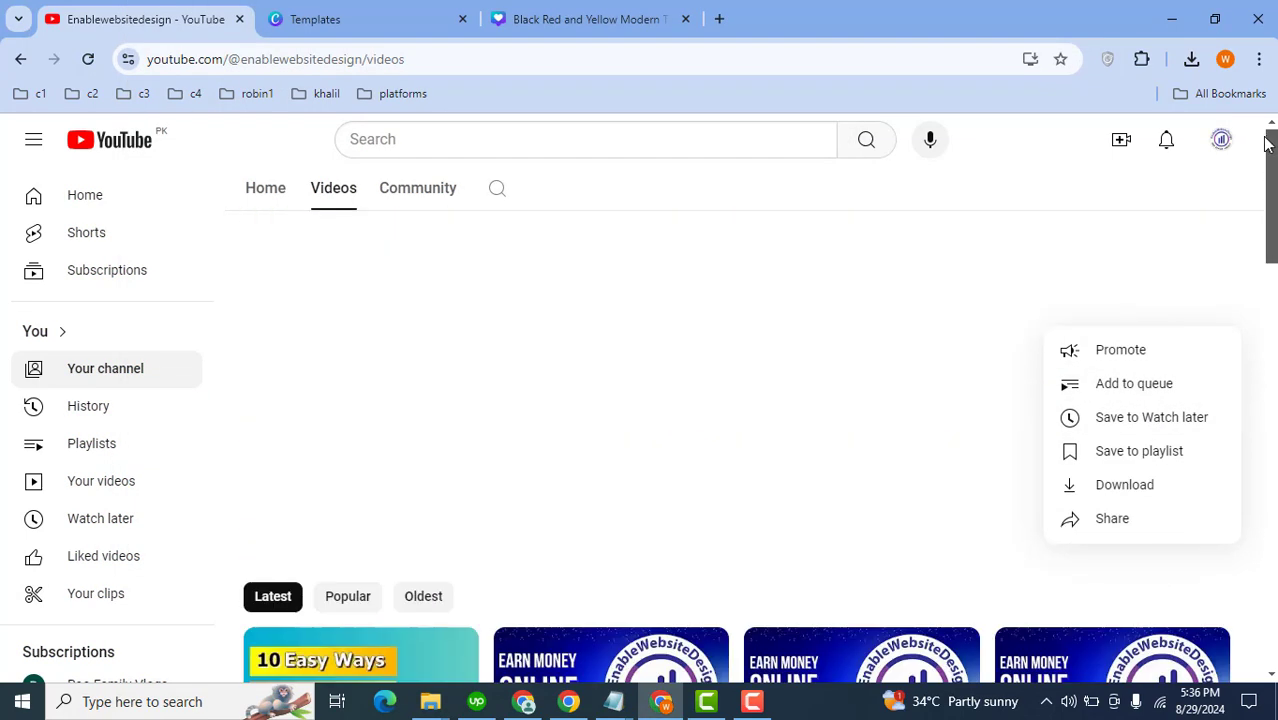
scroll(1224, 157, "down", 4)
left_click(1221, 141)
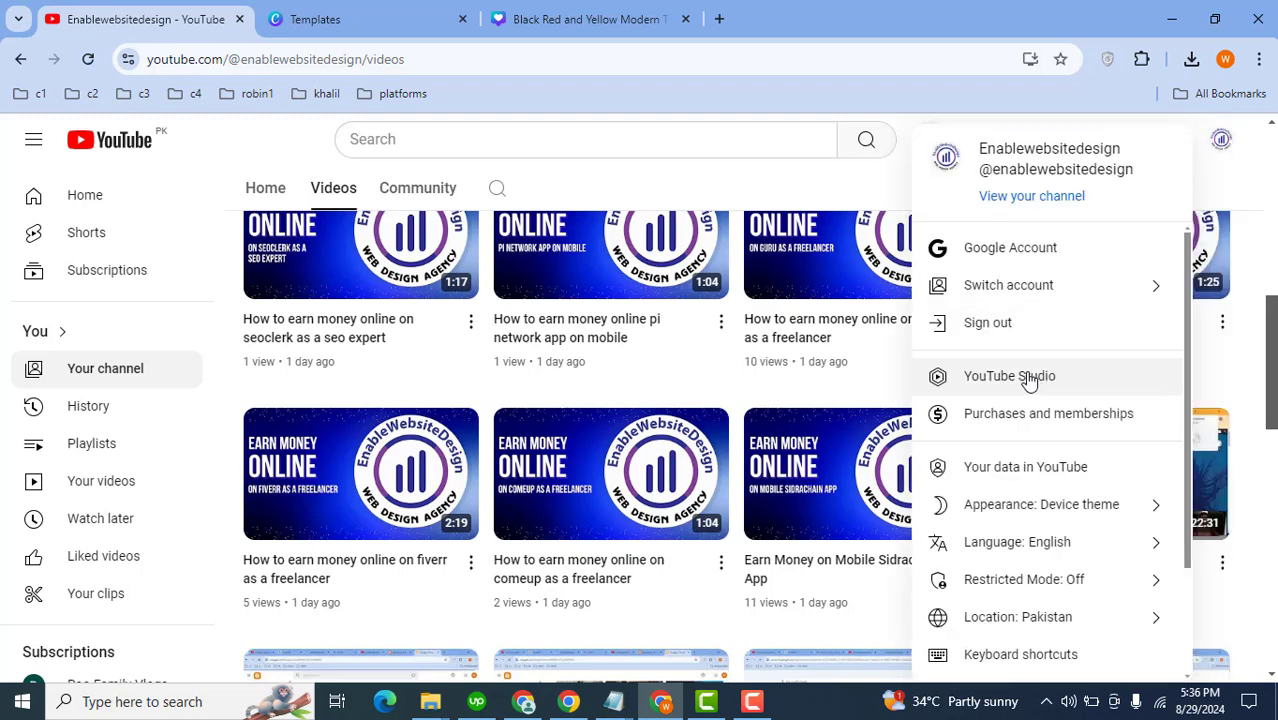
left_click(1030, 381)
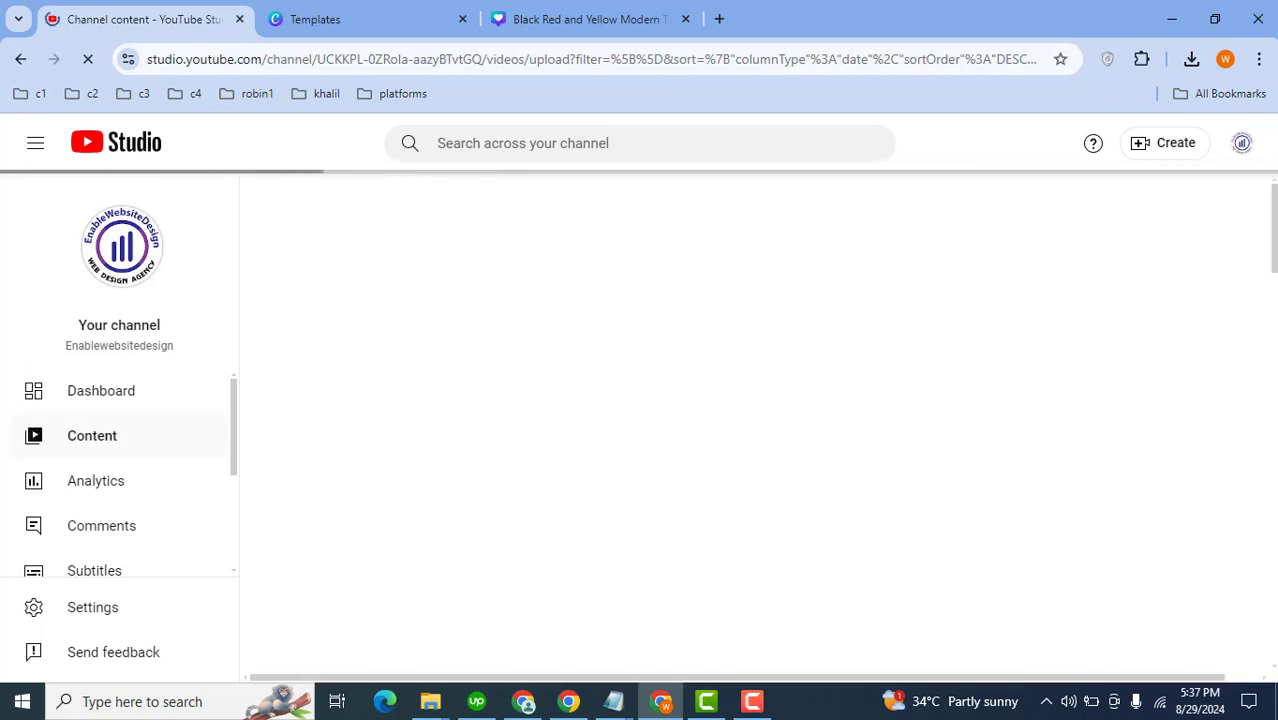
Step: Find the 22:31 video "How to Build Ecommerce Online Store Website on WordPress" in the channel content and open its details for editing
scroll(758, 450, "down", 3)
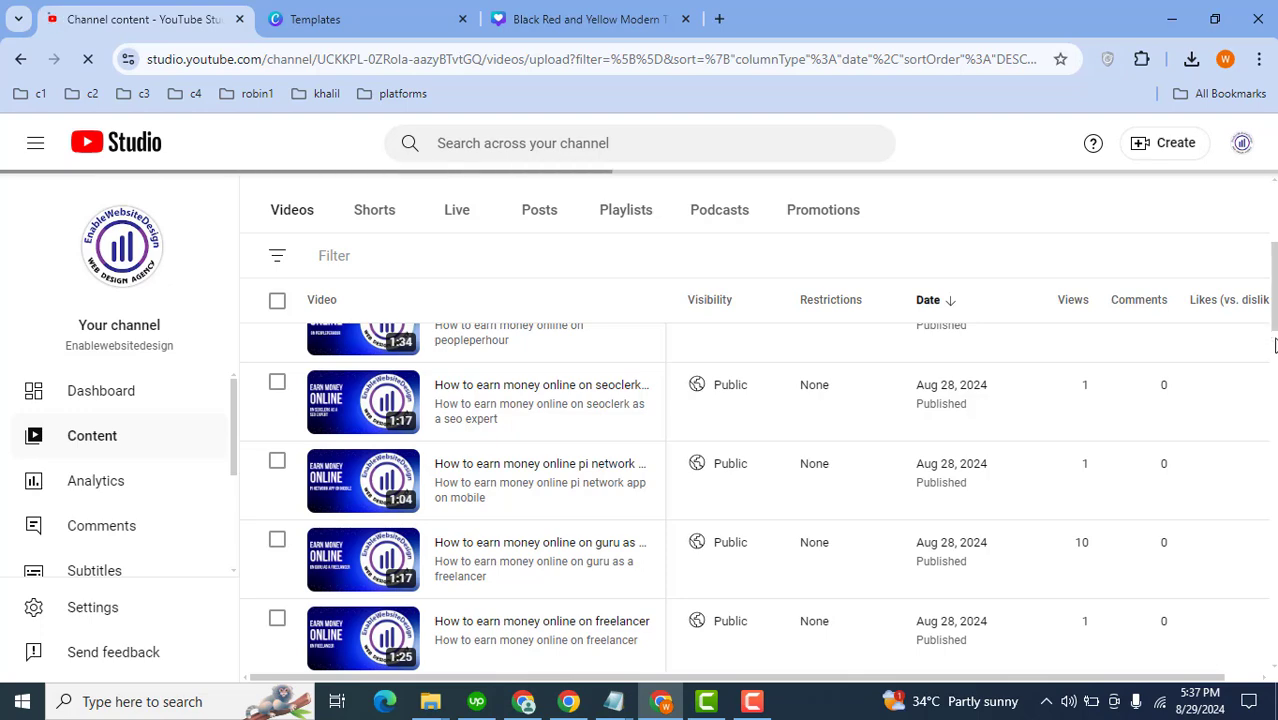
scroll(1274, 345, "down", 3)
scroll(1274, 345, "down", 3)
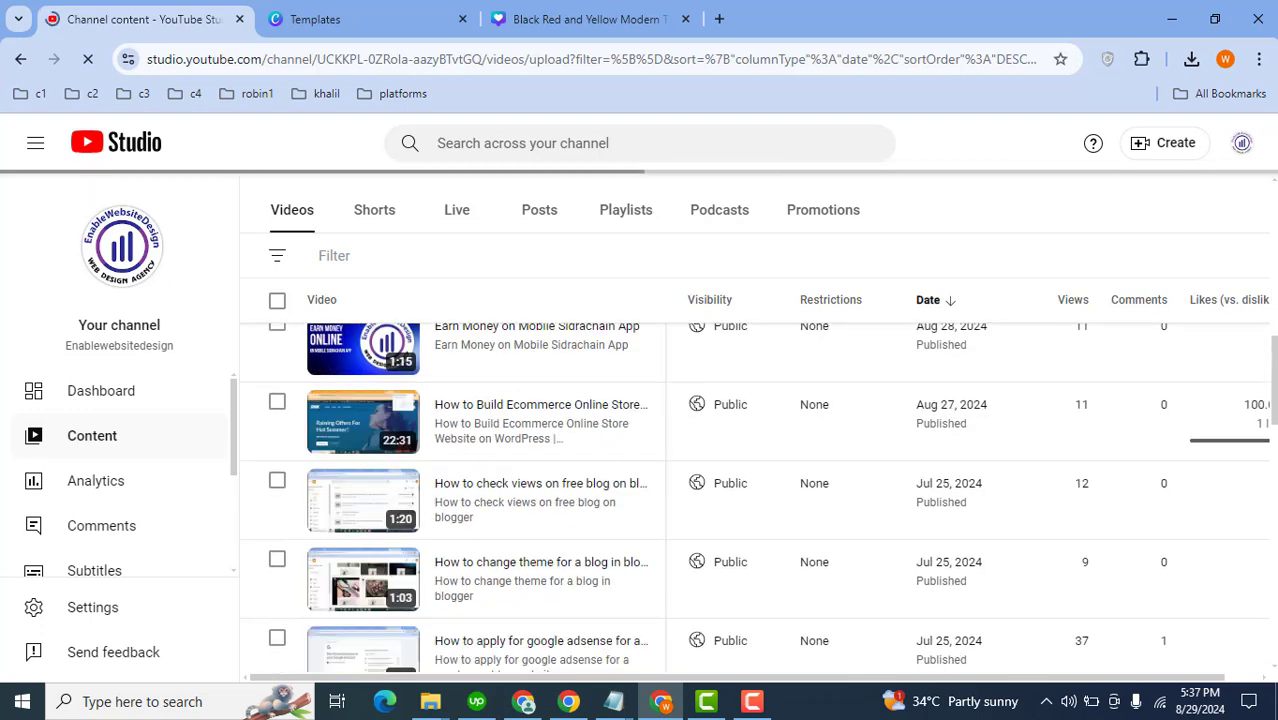
scroll(1274, 345, "up", 3)
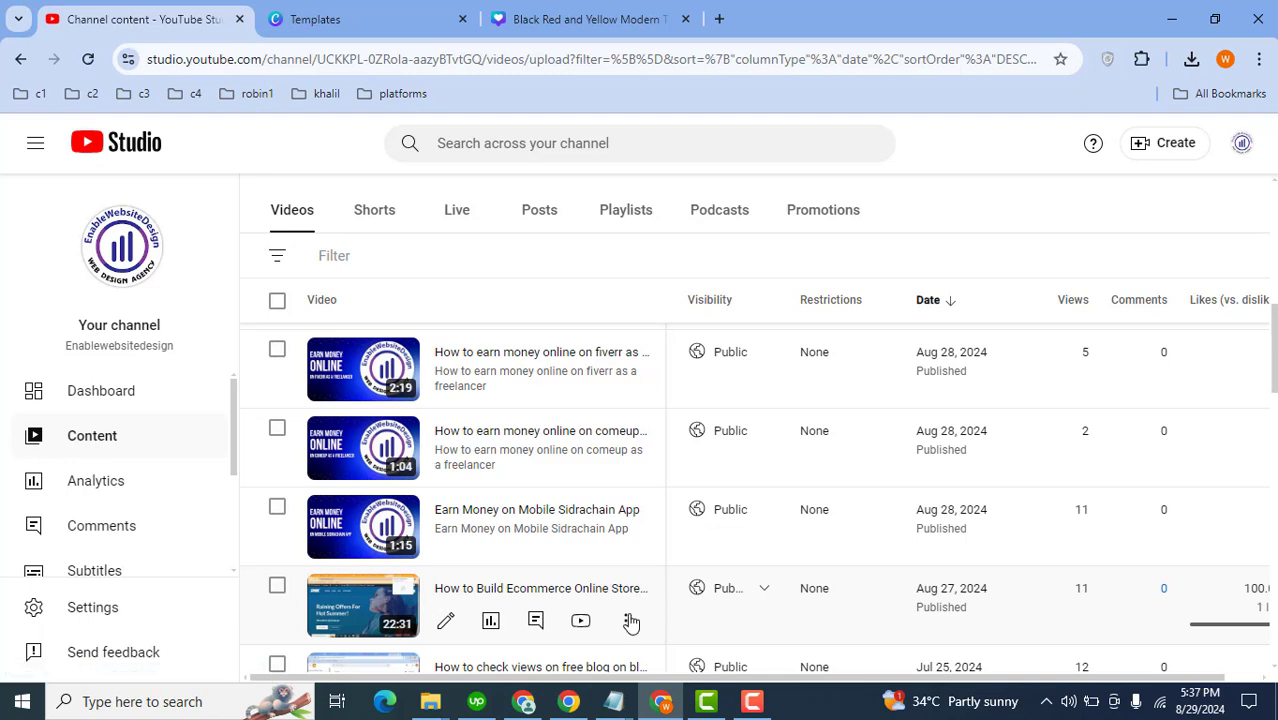
left_click(443, 622)
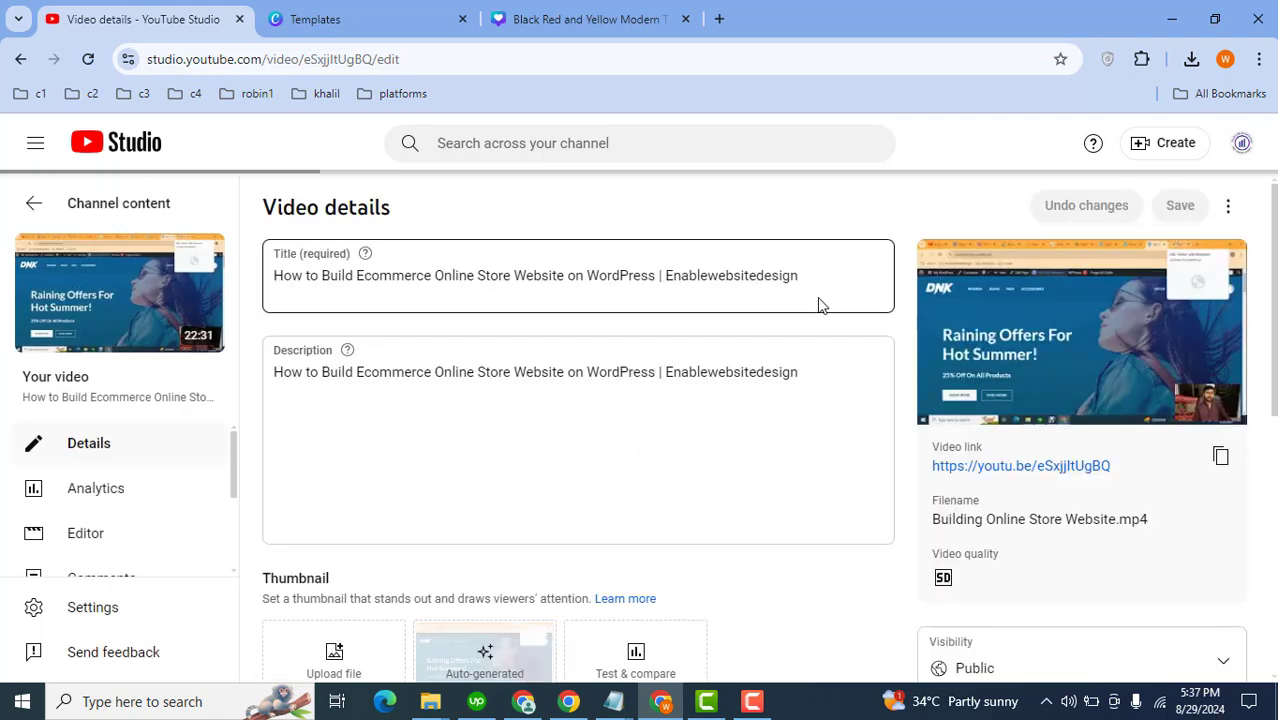
Step: Upload "Black Red and Yellow Modern Tutorial Youtube Thumbnail" from Downloads as the video's custom thumbnail
left_click_drag(1275, 246, 1275, 283)
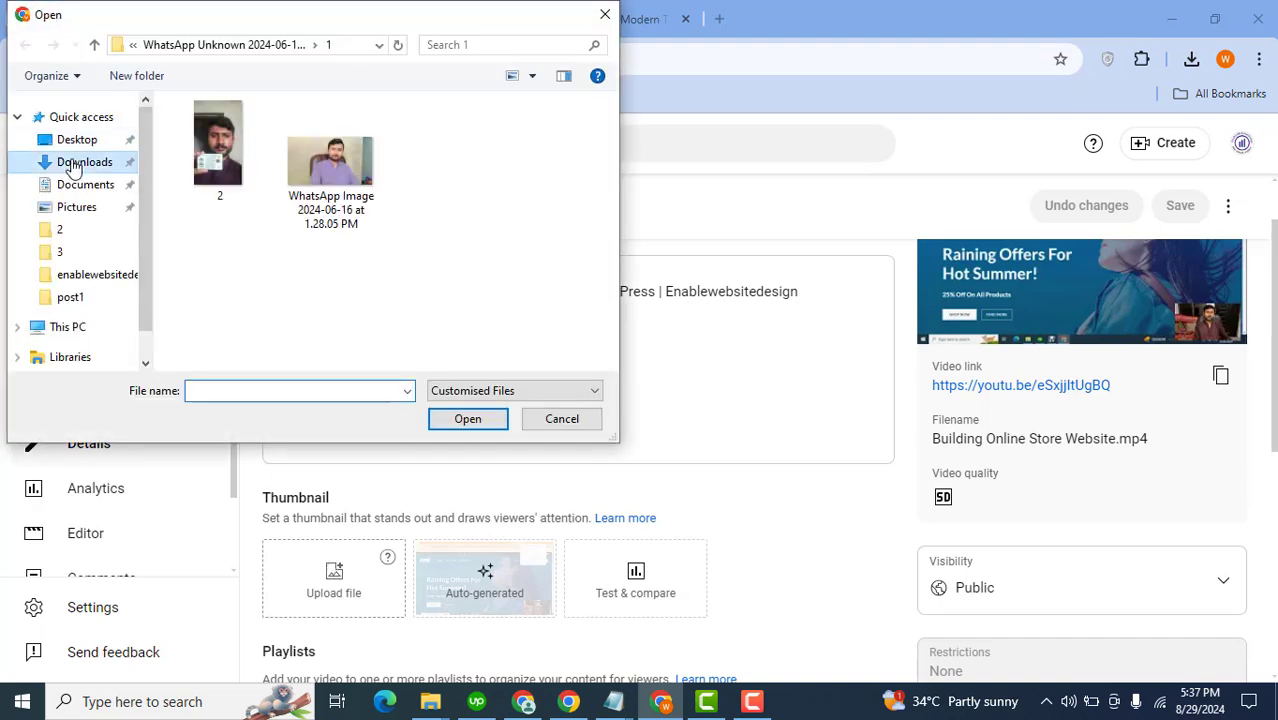
left_click(72, 164)
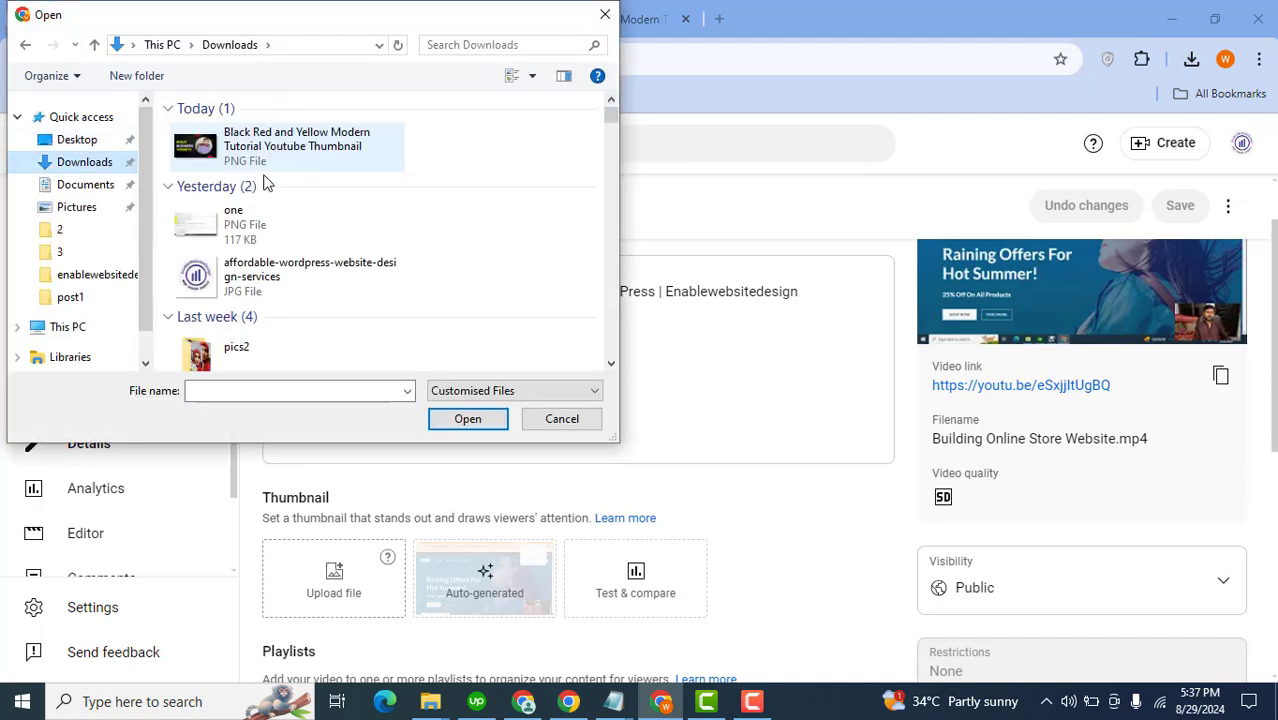
double_click(207, 160)
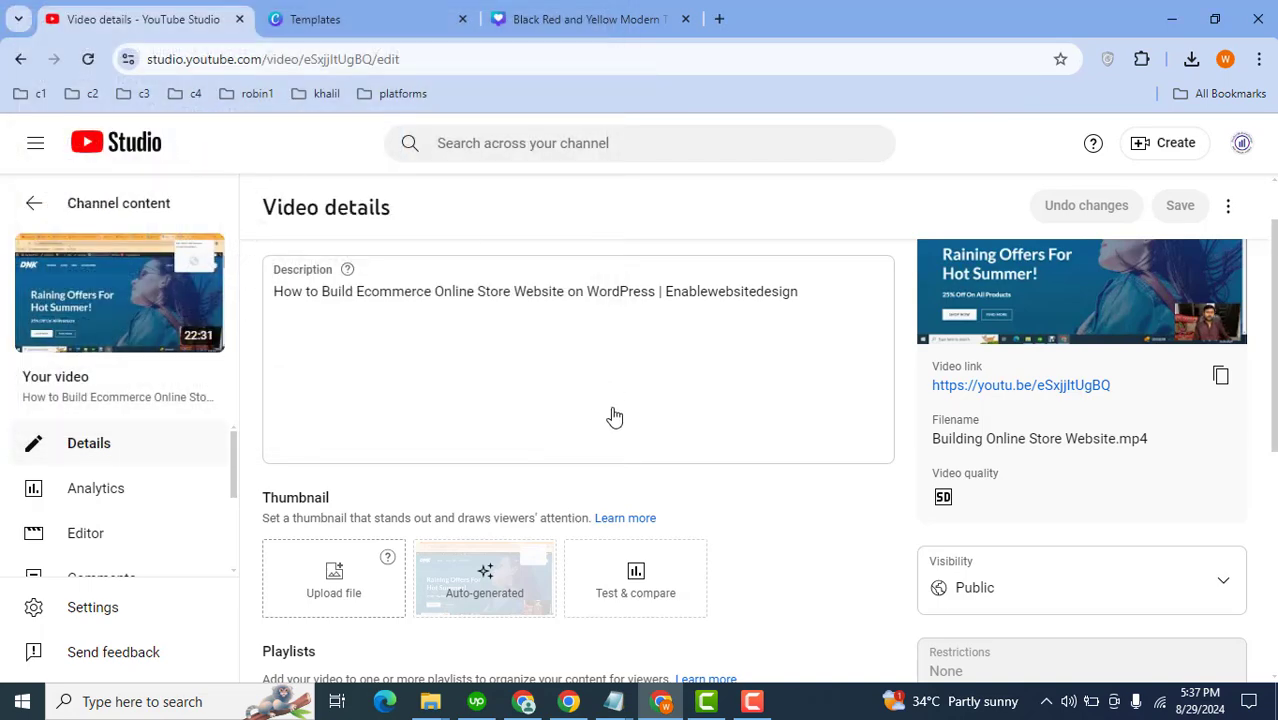
scroll(1265, 260, "up", 1)
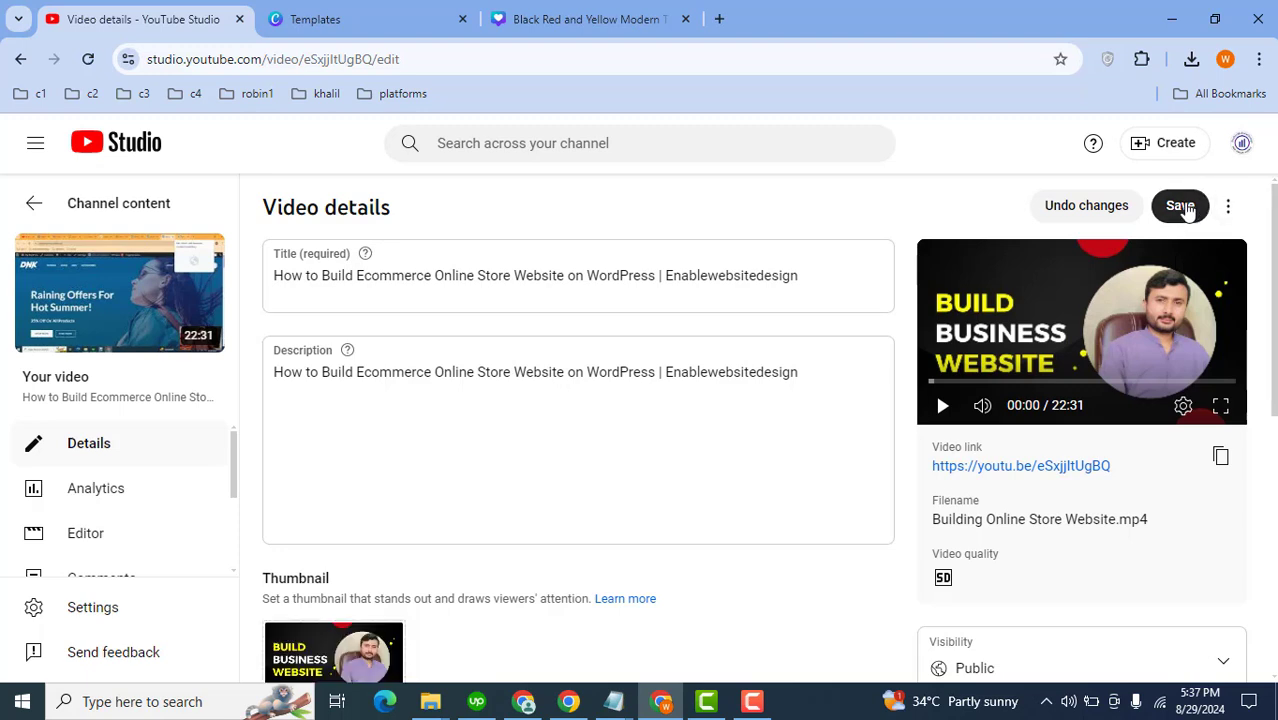
Step: Switch to the Canva page with the template search for youtube tutorial
left_click(385, 18)
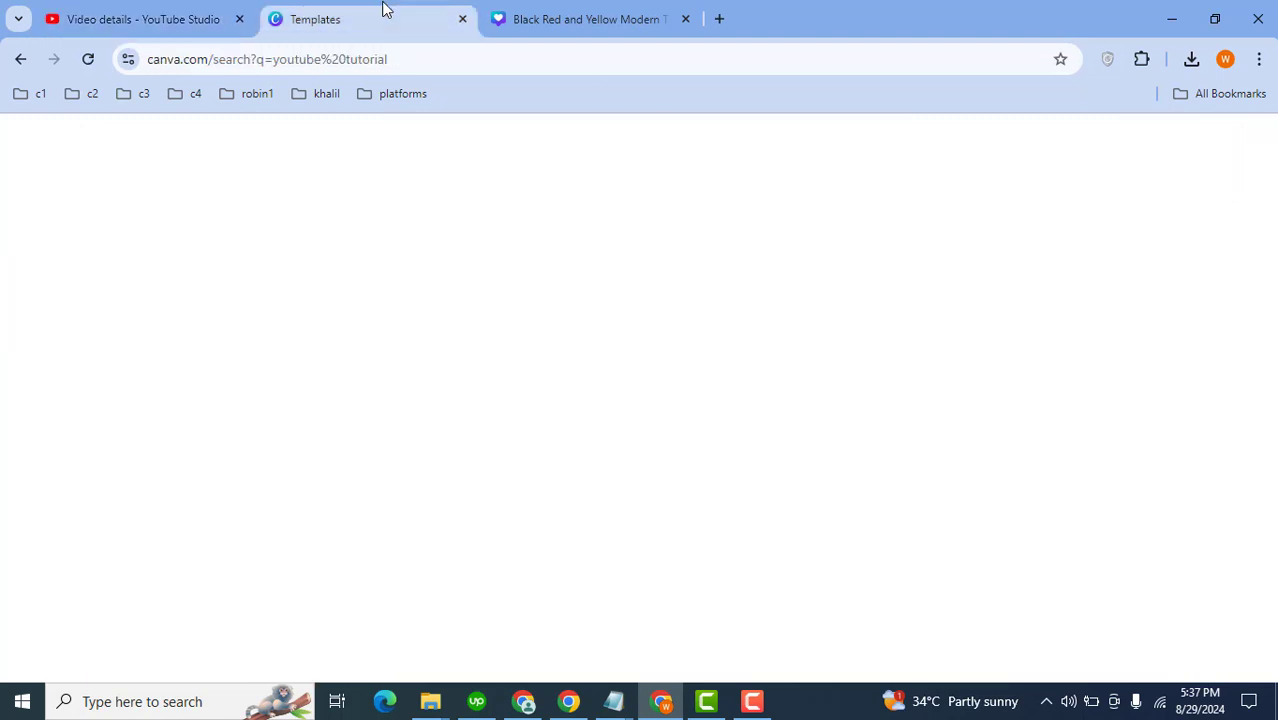